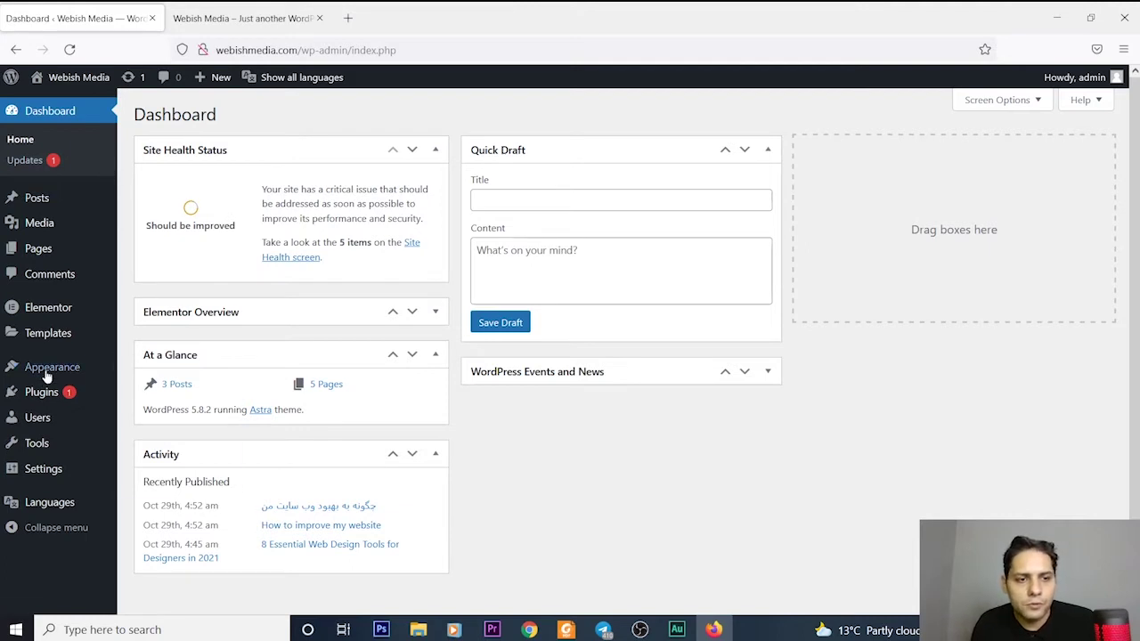
# Step: Search the WordPress theme directory for a new theme named GeneratePress
pyautogui.moveTo(48, 378)
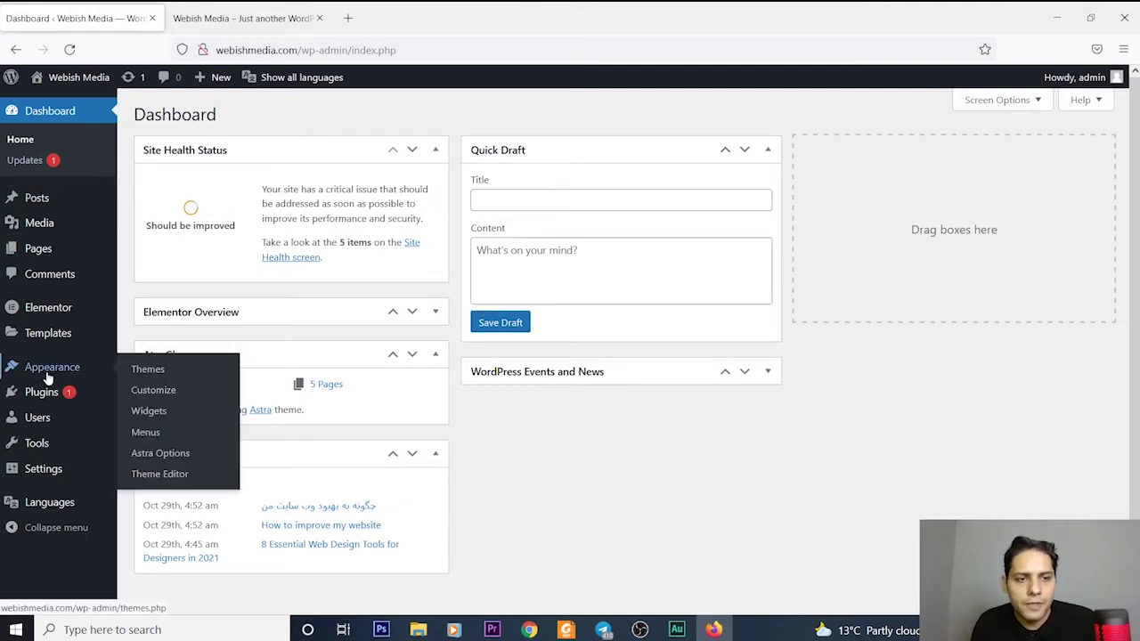
pyautogui.click(148, 371)
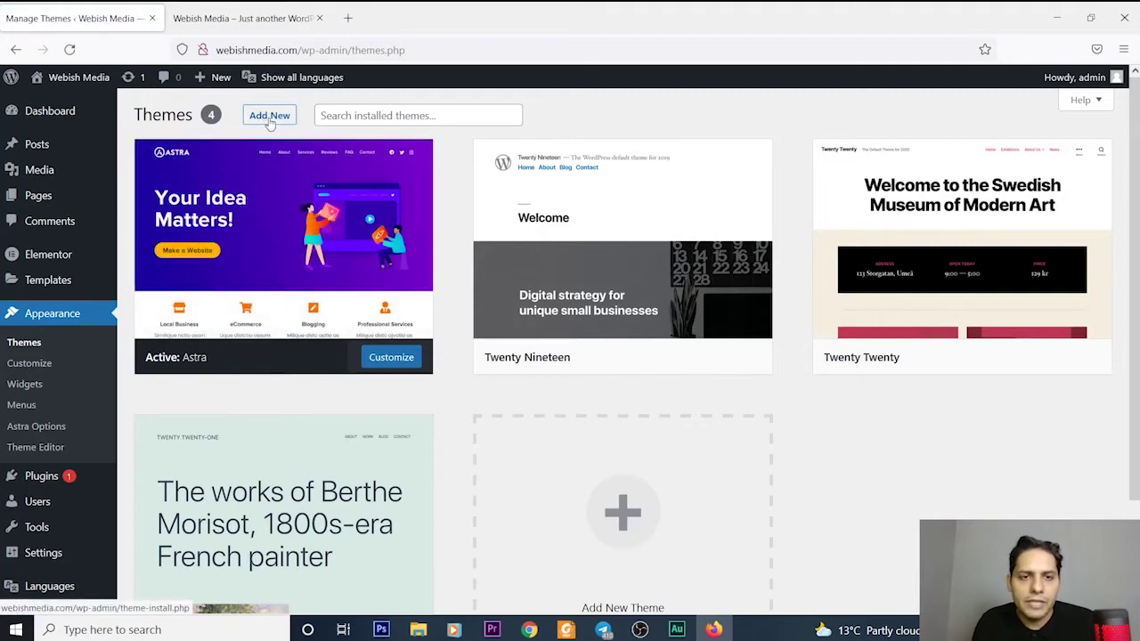
pyautogui.click(272, 122)
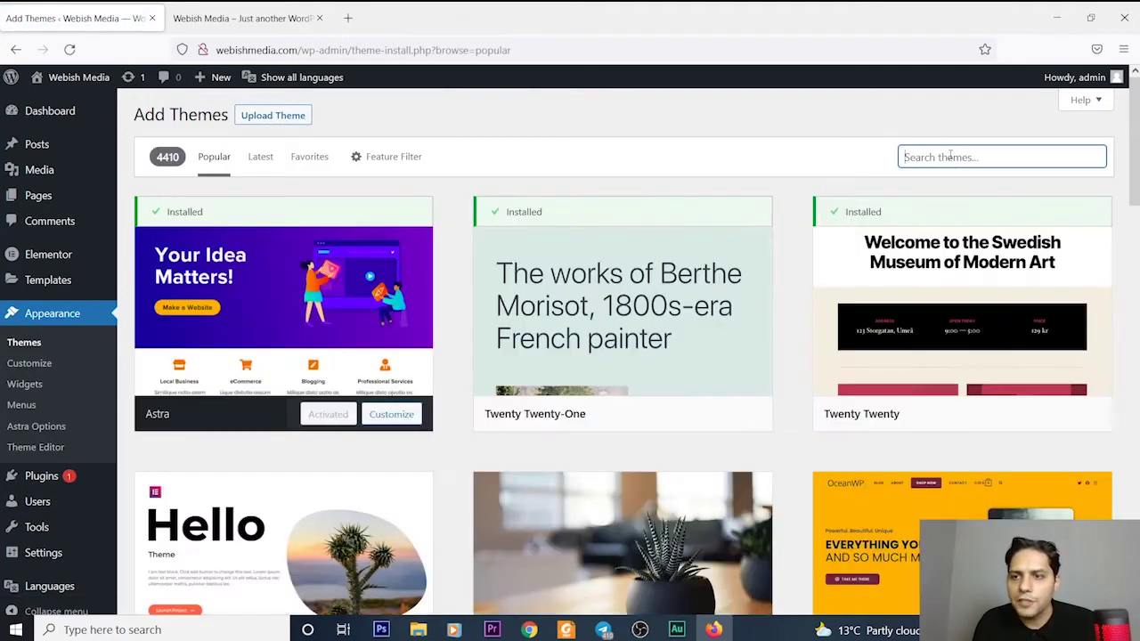
pyautogui.click(950, 157)
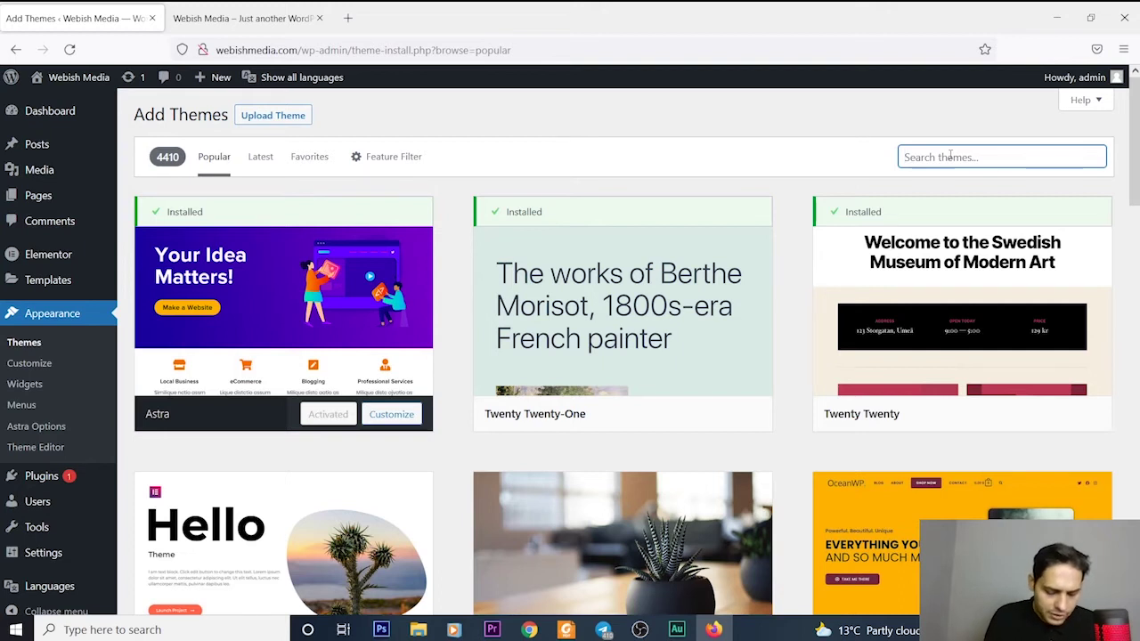
pyautogui.write('GeneratePre')
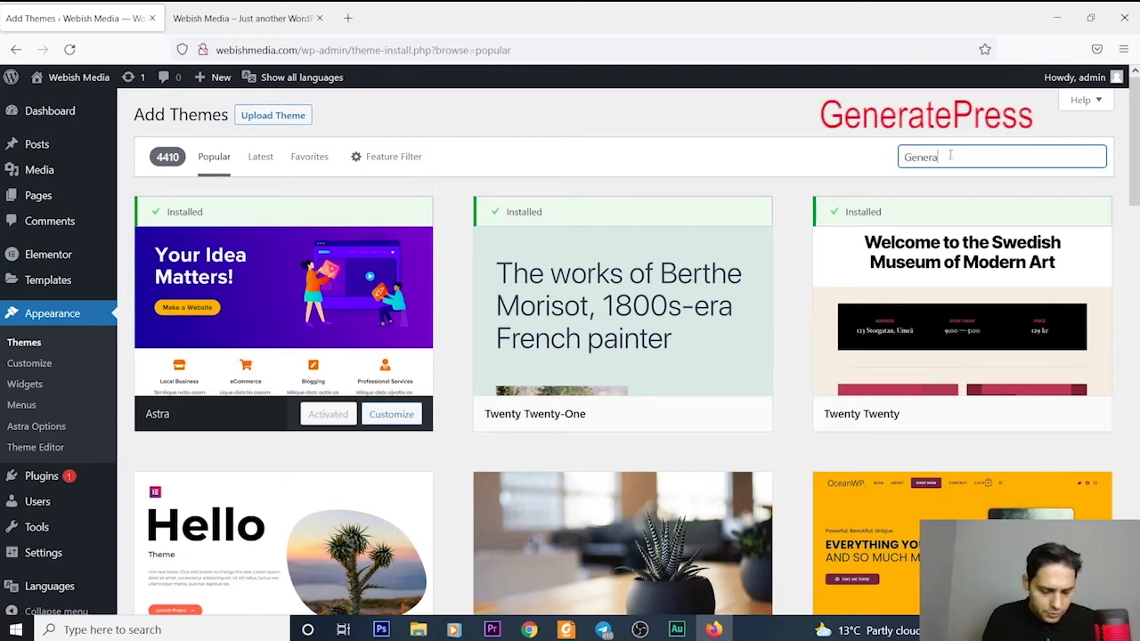
pyautogui.write('ss')
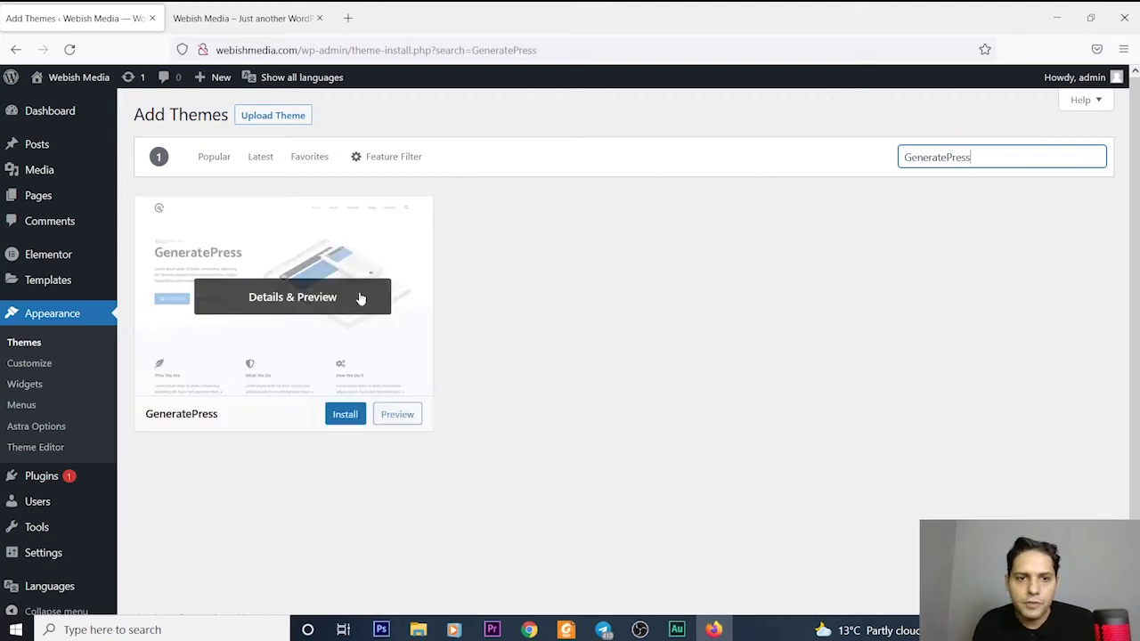
# Step: Install the GeneratePress theme and activate it on the site
pyautogui.moveTo(322, 271)
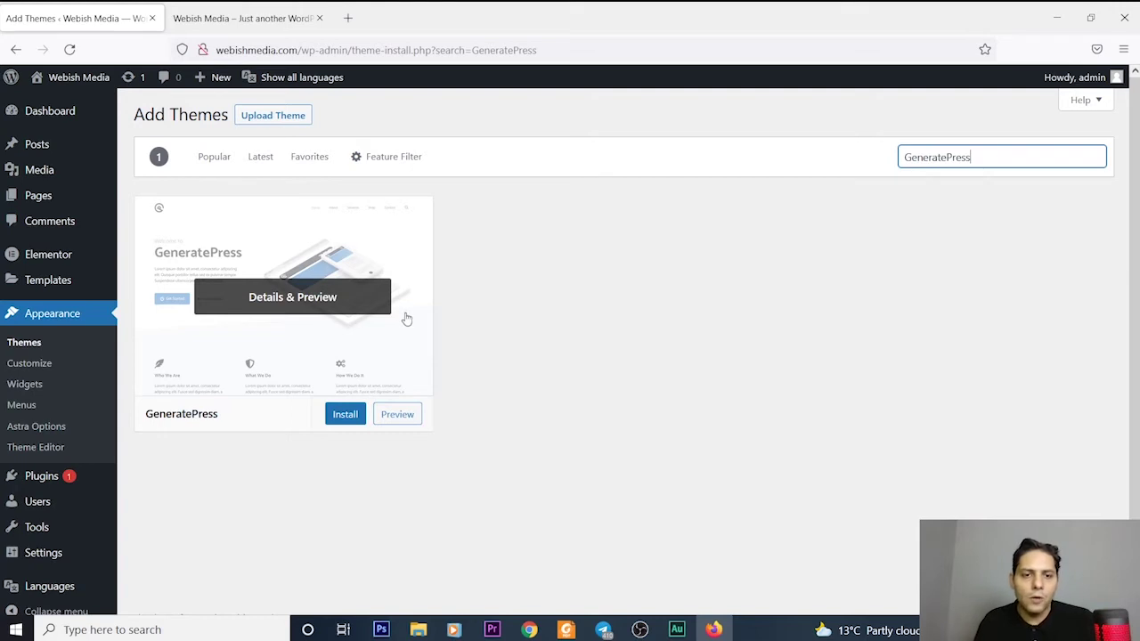
pyautogui.click(340, 421)
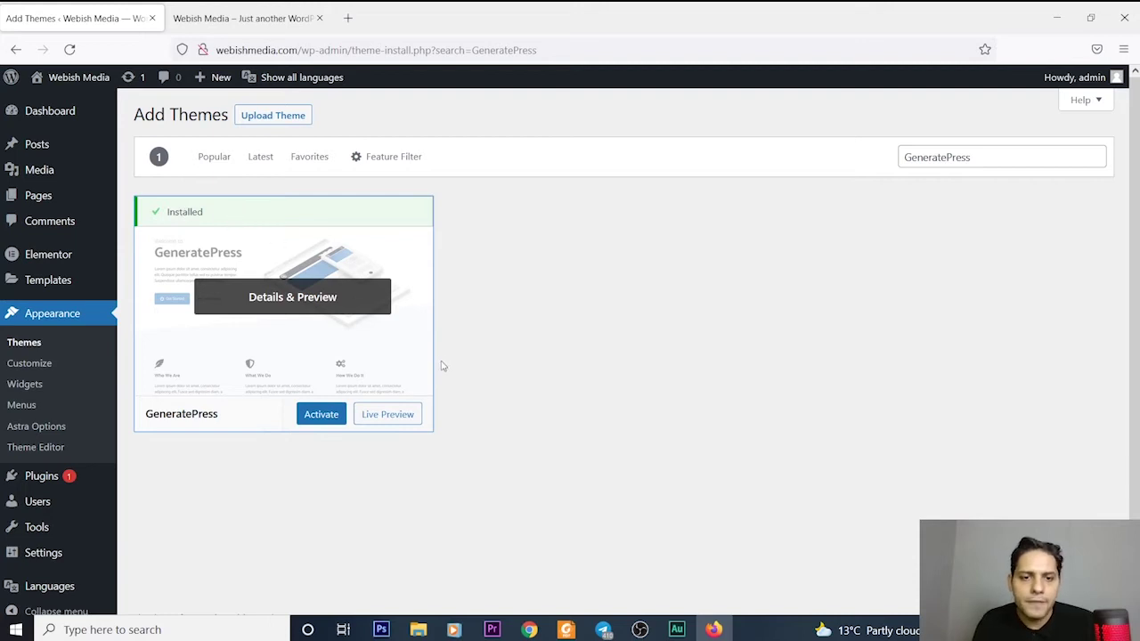
pyautogui.click(320, 418)
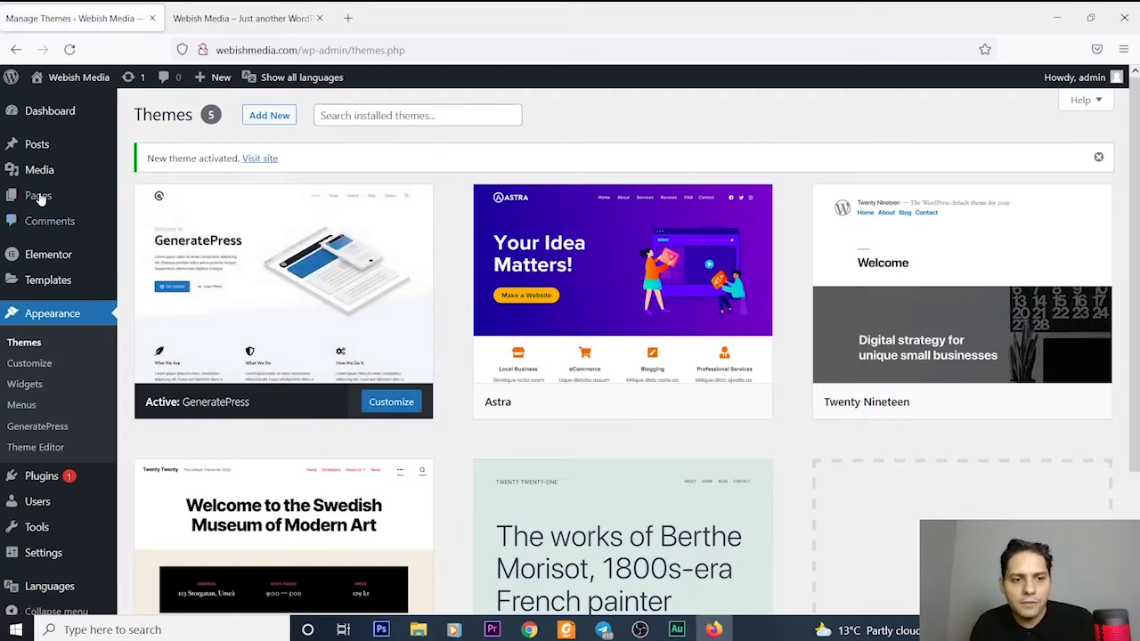
# Step: Reload the live Webish Media site and examine how the home page looks with the new theme
pyautogui.moveTo(51, 169)
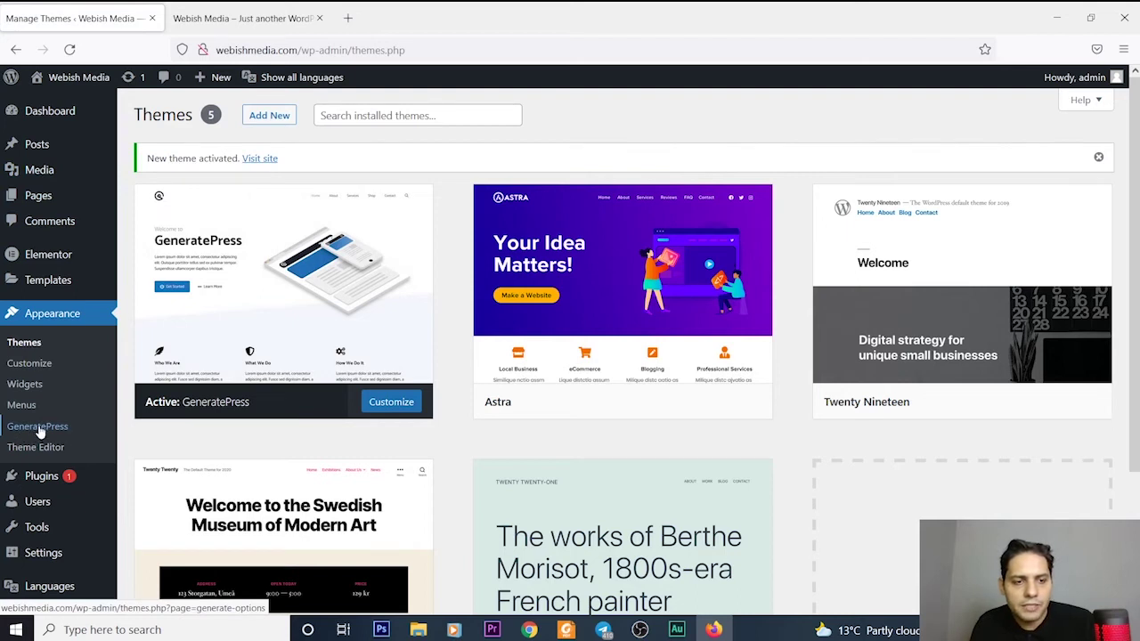
pyautogui.moveTo(265, 273)
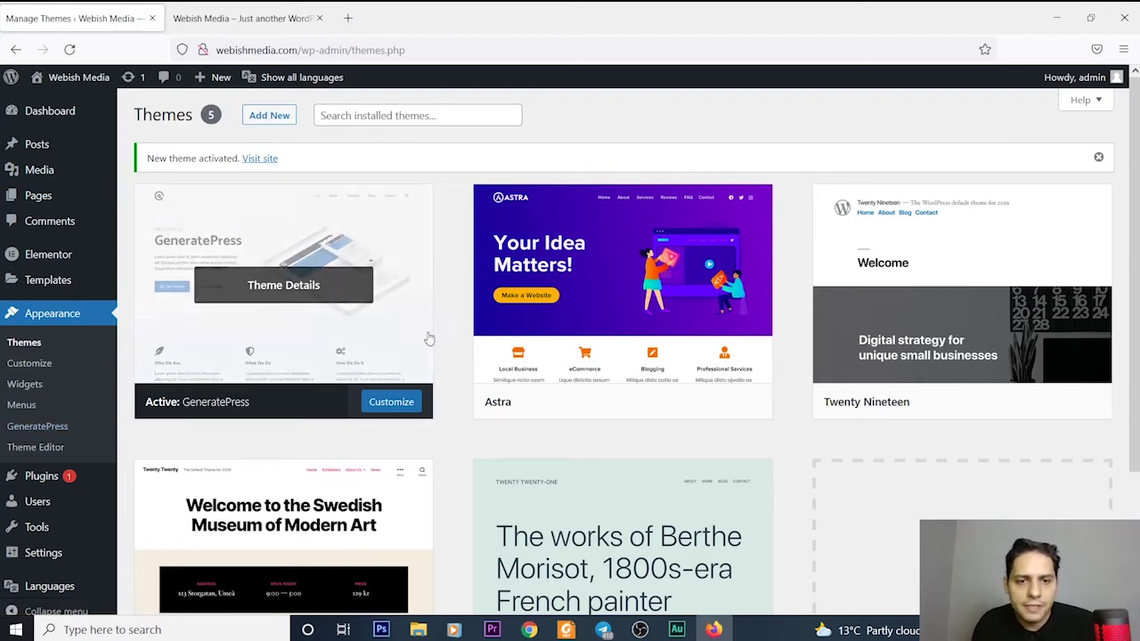
pyautogui.click(245, 18)
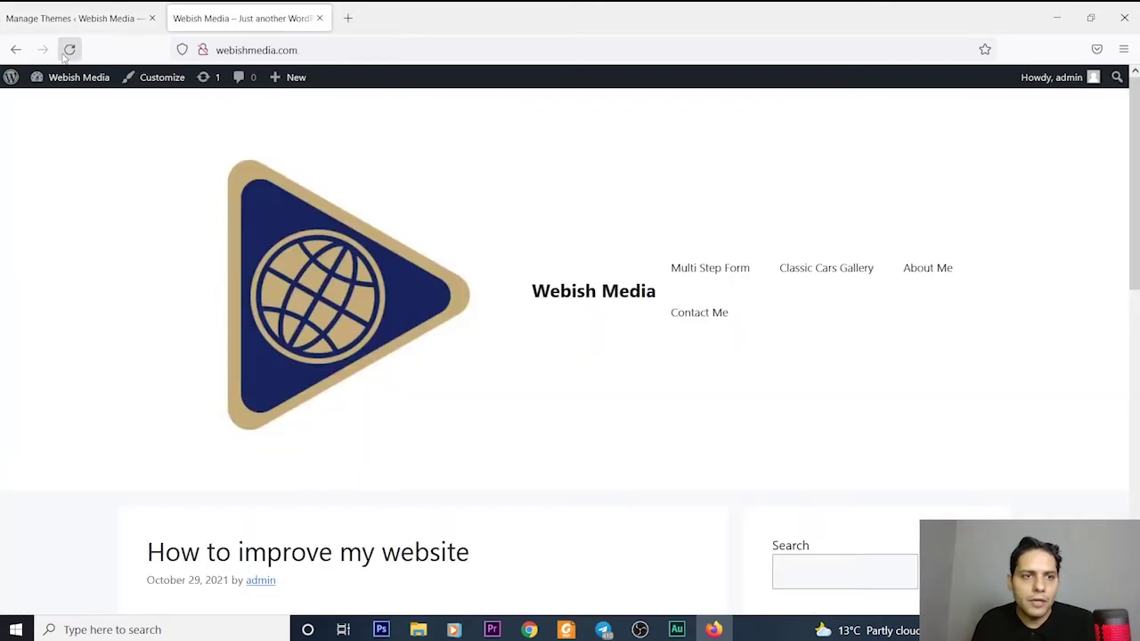
pyautogui.click(70, 49)
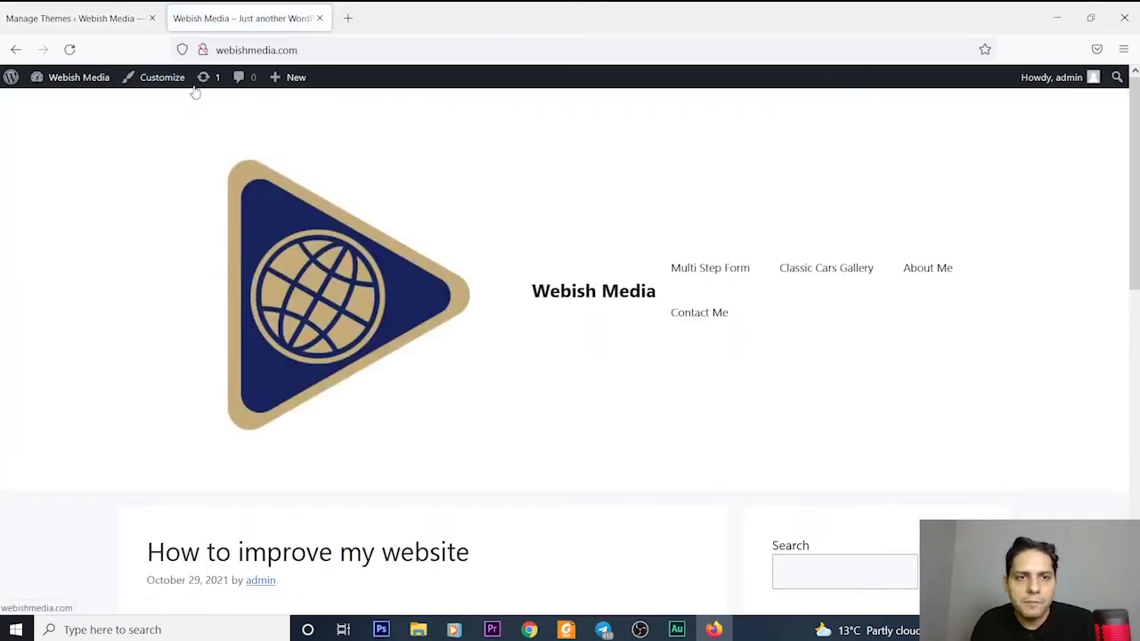
pyautogui.scroll(-8, 829, 294)
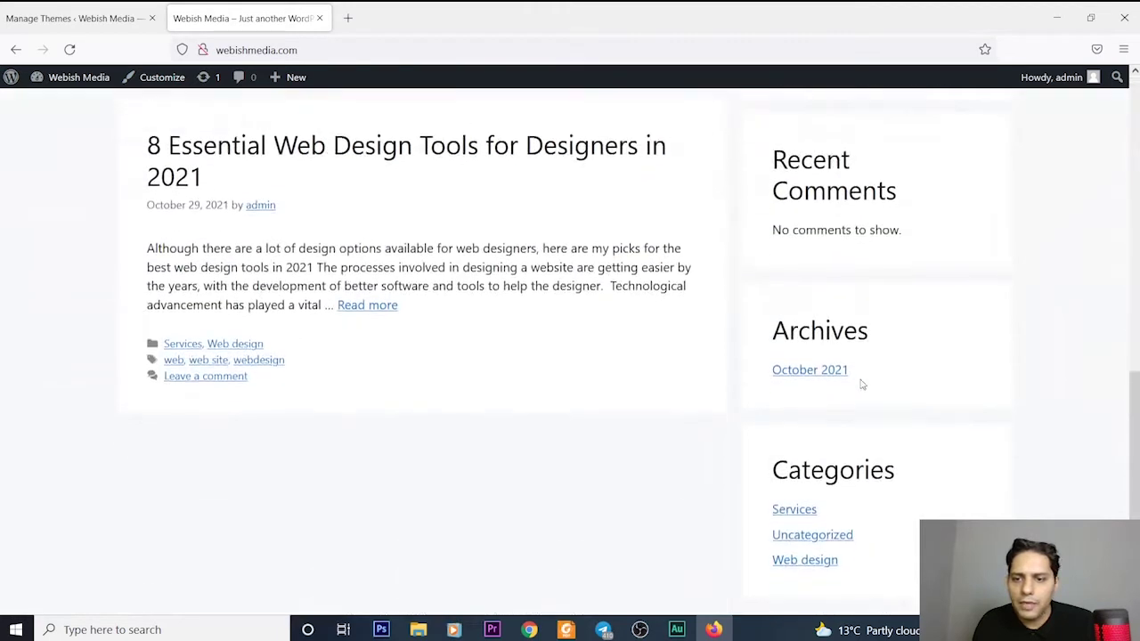
pyautogui.scroll(8, 861, 382)
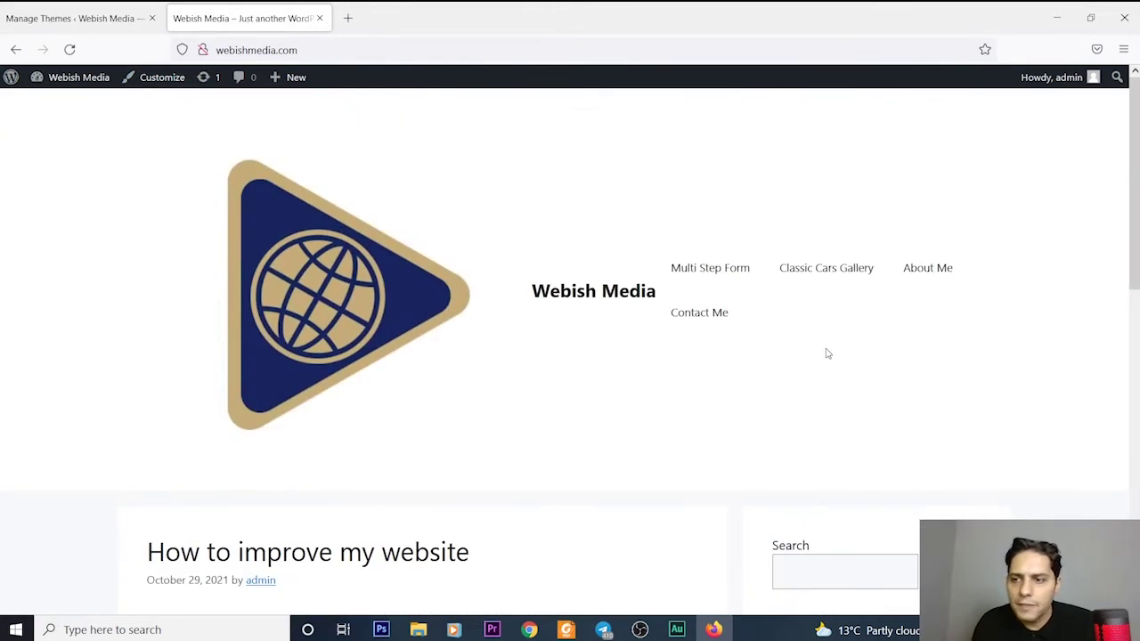
# Step: In the dashboard, start a plugin upload and choose gp-premium.zip from the Downloads folder
pyautogui.click(64, 16)
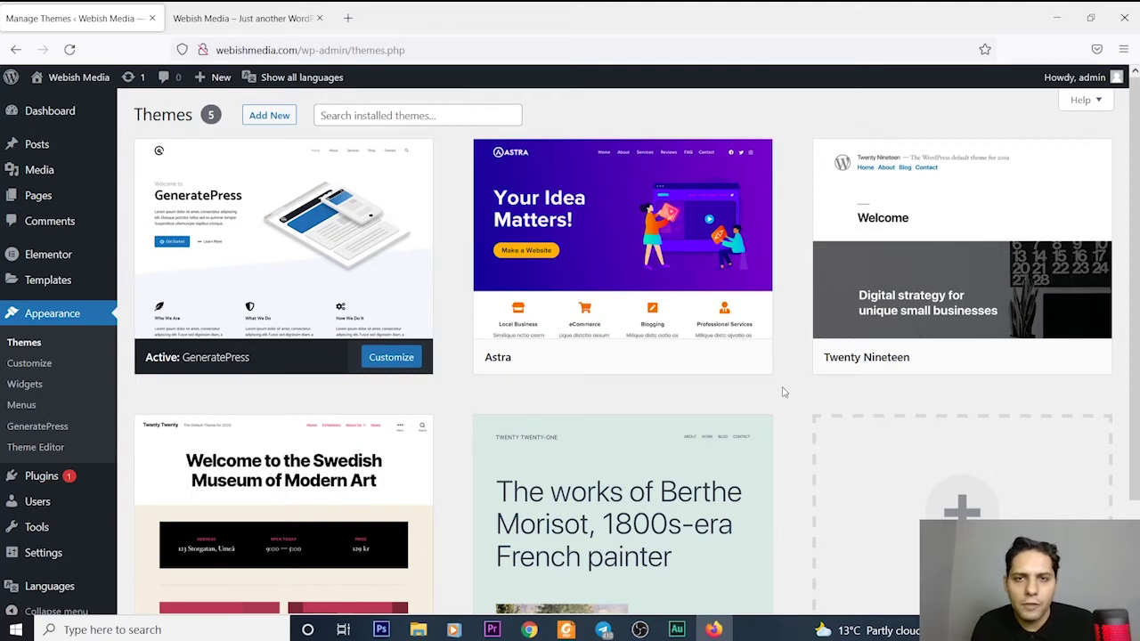
pyautogui.click(37, 477)
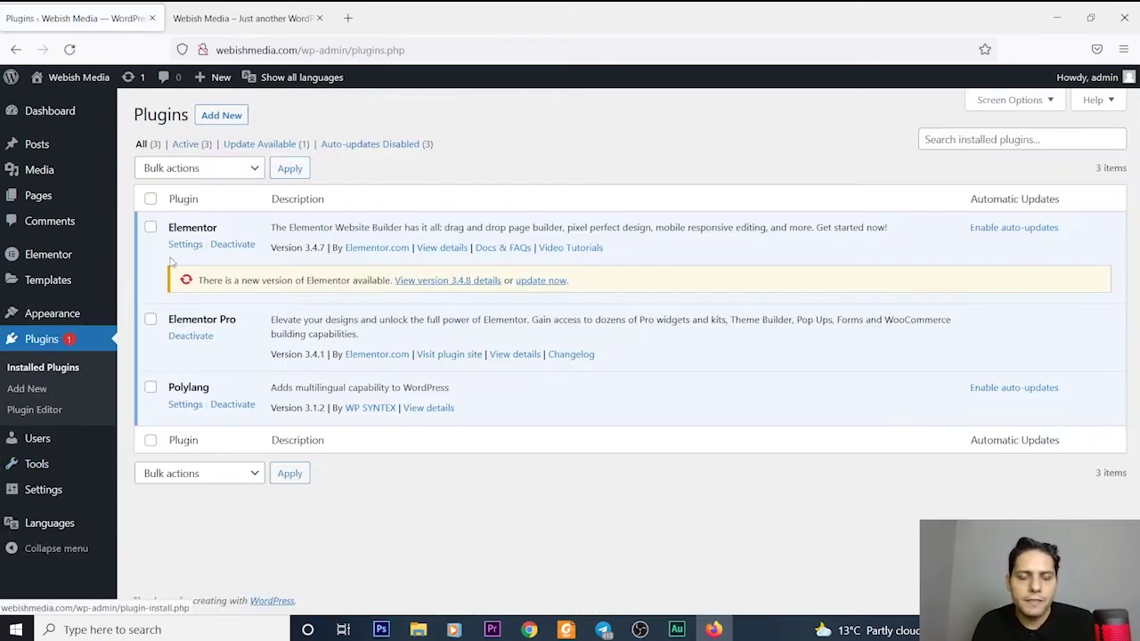
pyautogui.click(223, 116)
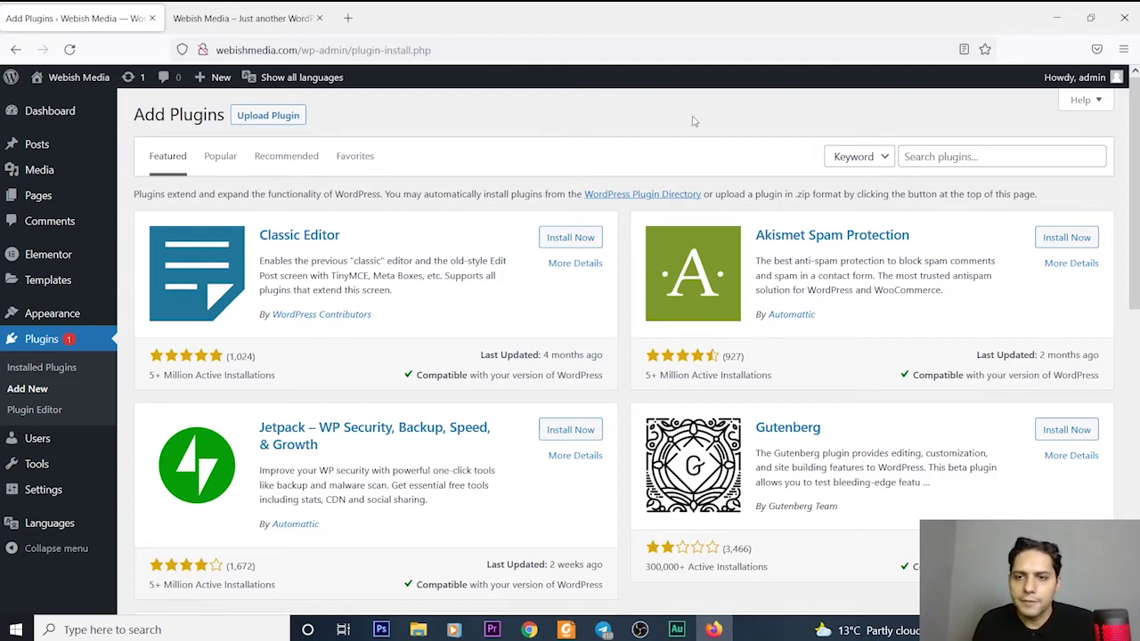
pyautogui.click(267, 117)
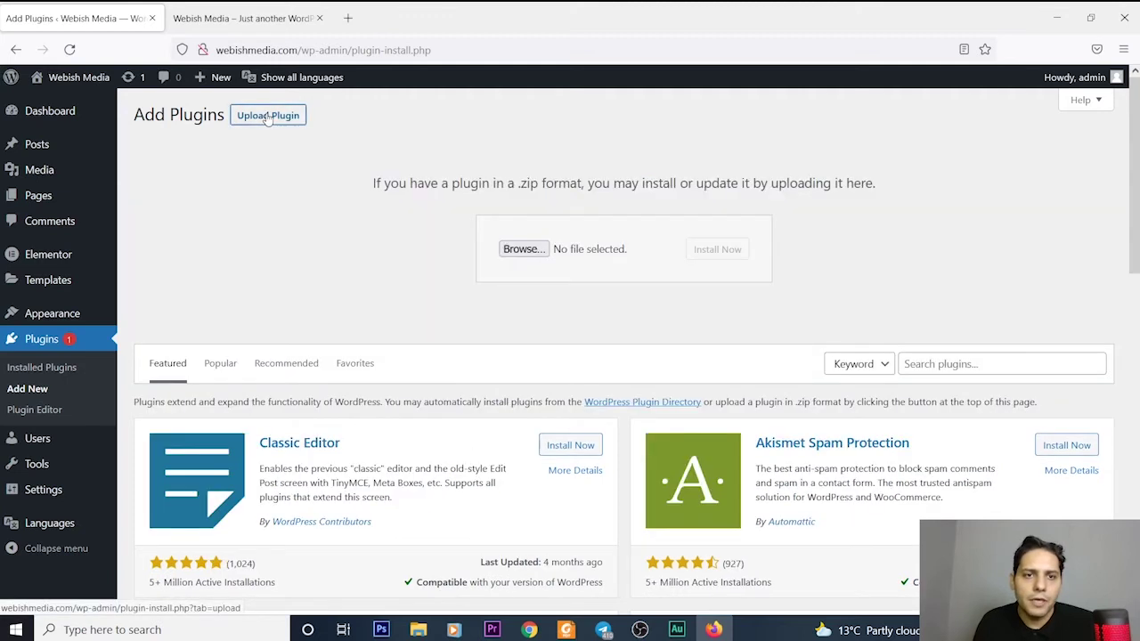
pyautogui.click(534, 253)
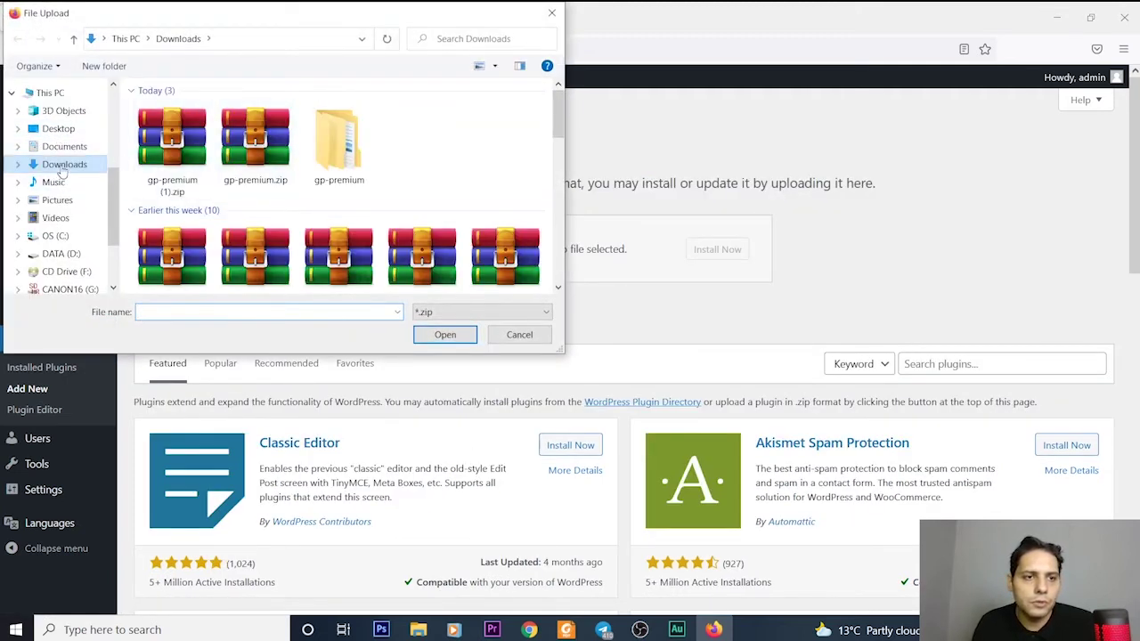
pyautogui.click(255, 141)
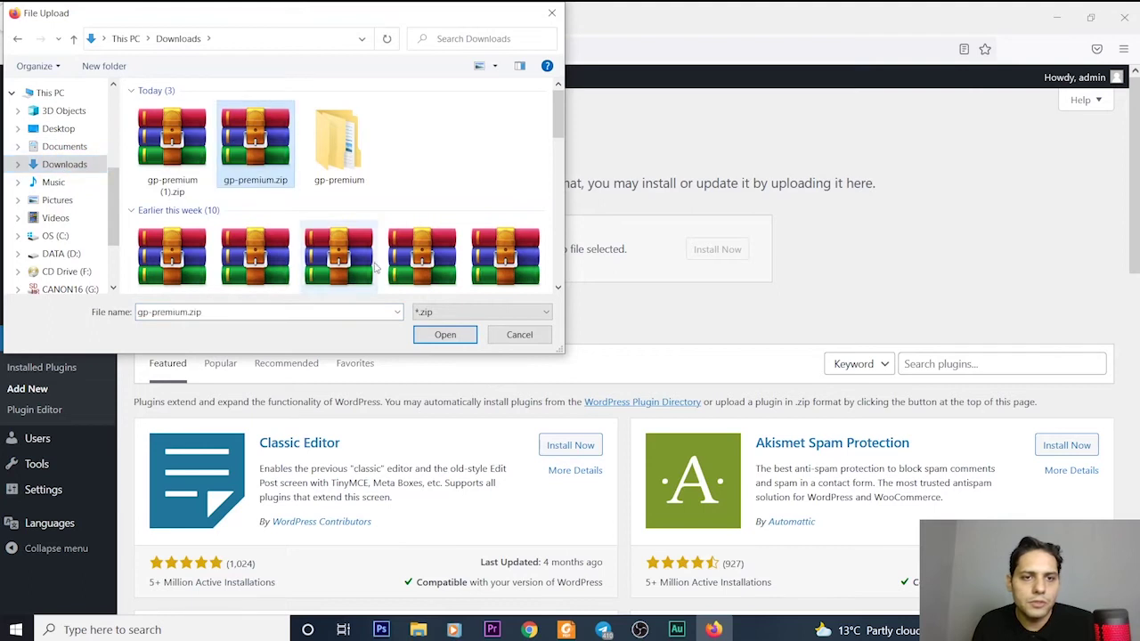
pyautogui.click(451, 338)
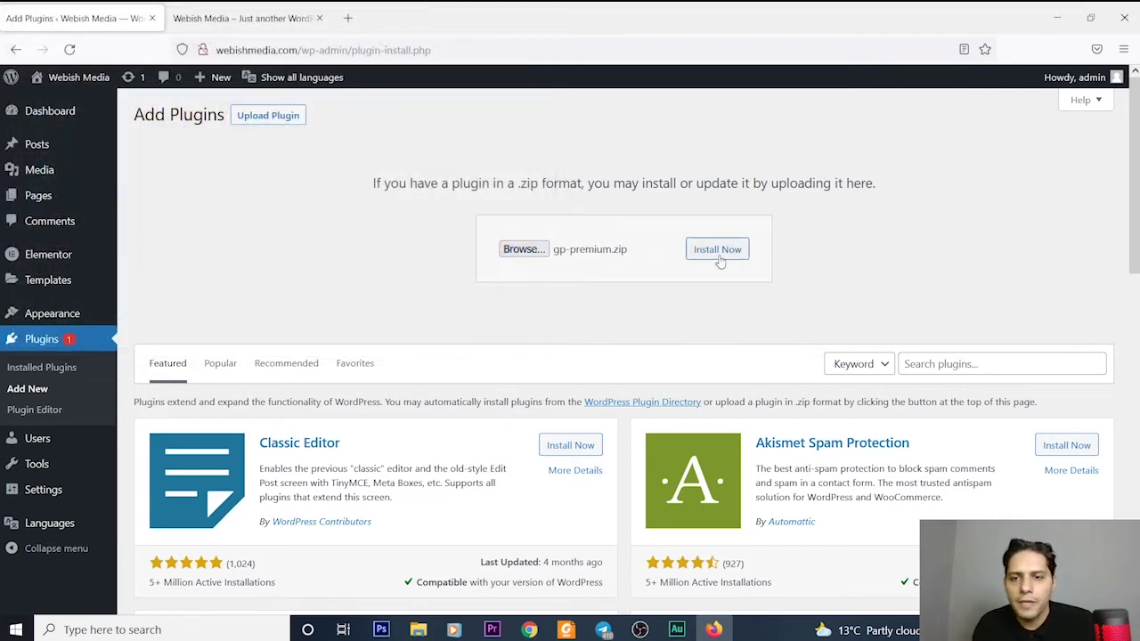
# Step: Install the chosen gp-premium.zip package, activate the plugin and check the installed plugins list
pyautogui.click(718, 254)
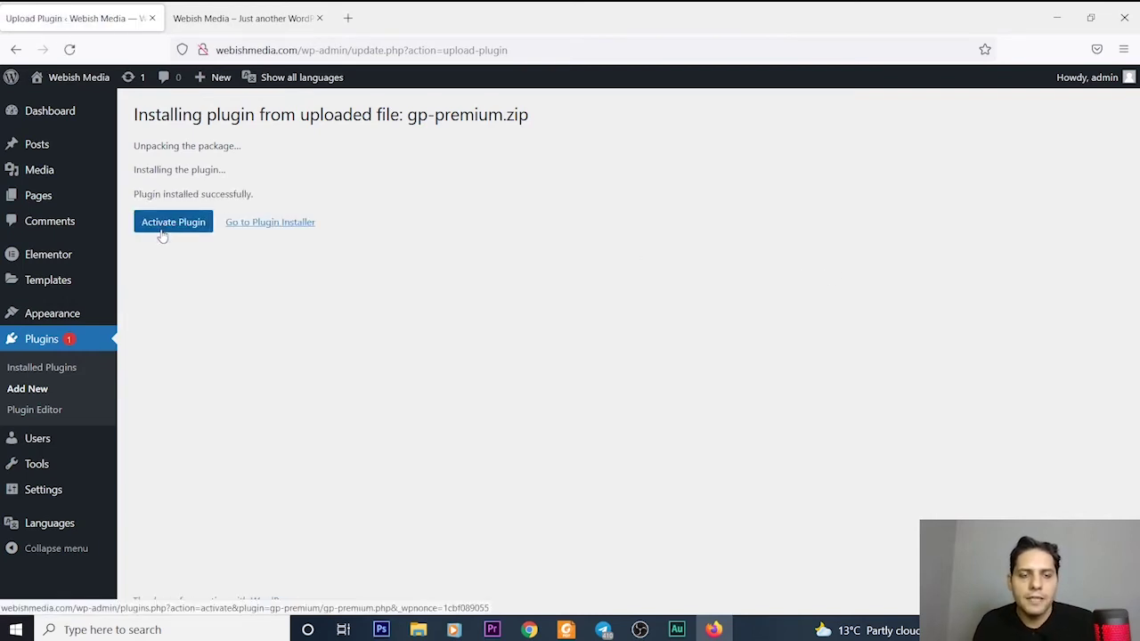
pyautogui.click(179, 224)
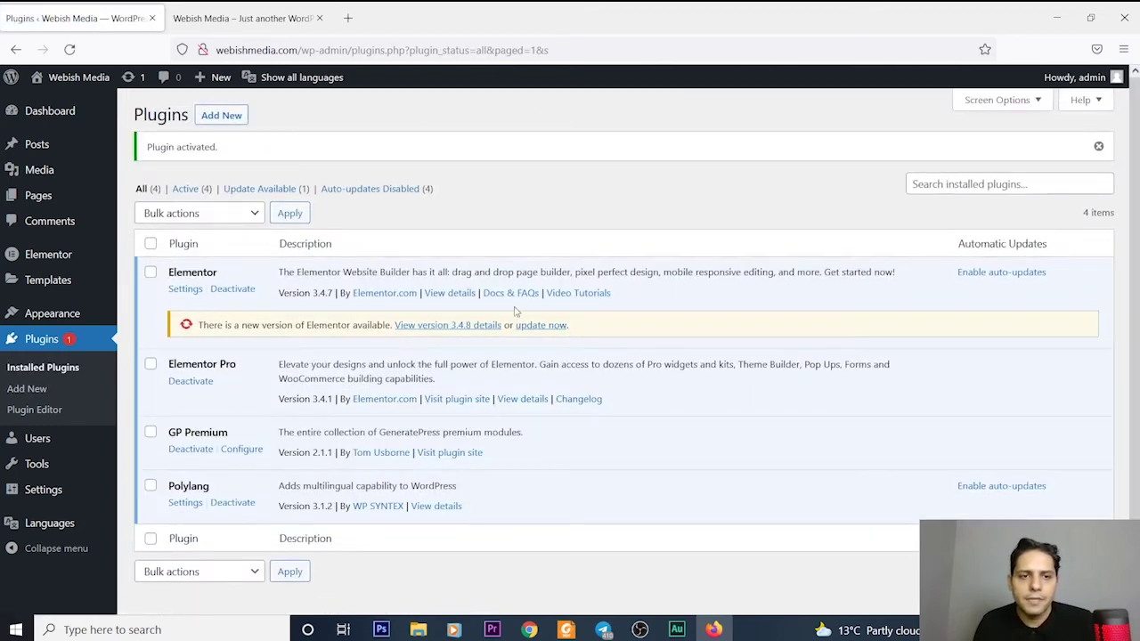
pyautogui.scroll(-1, 521, 238)
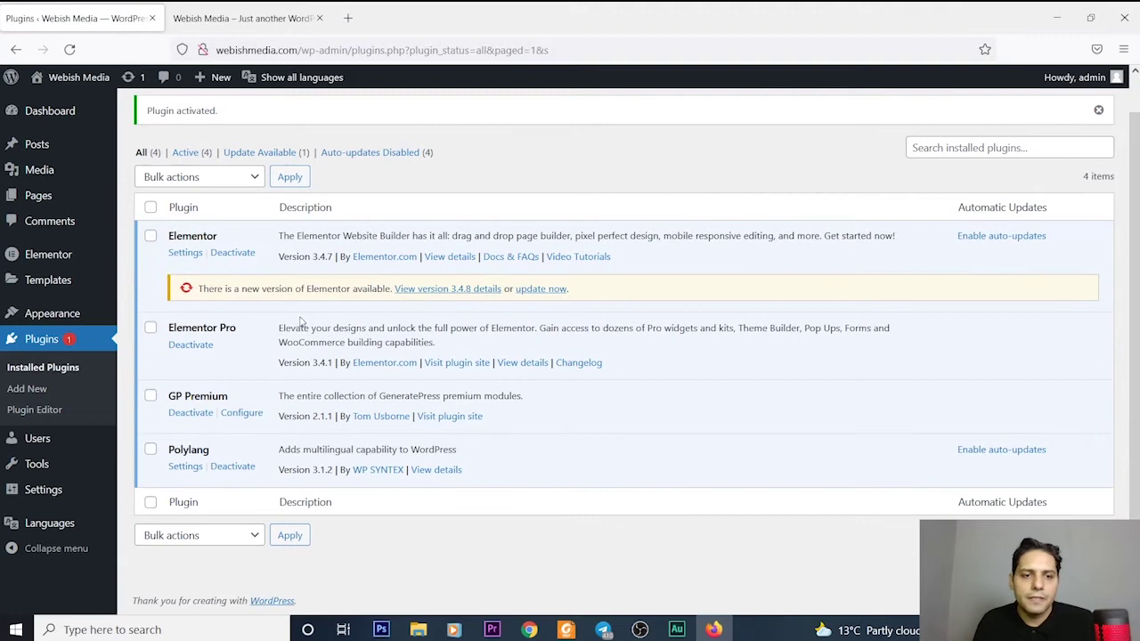
pyautogui.scroll(1, 301, 321)
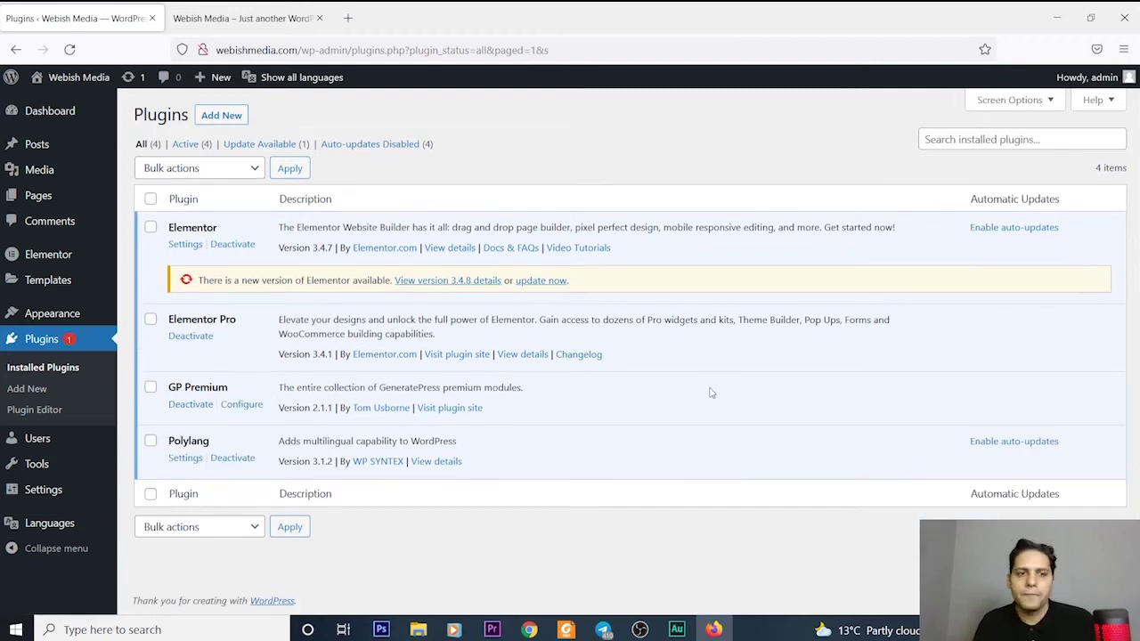
# Step: Open the GeneratePress options page of the theme and look through its available modules
pyautogui.click(67, 316)
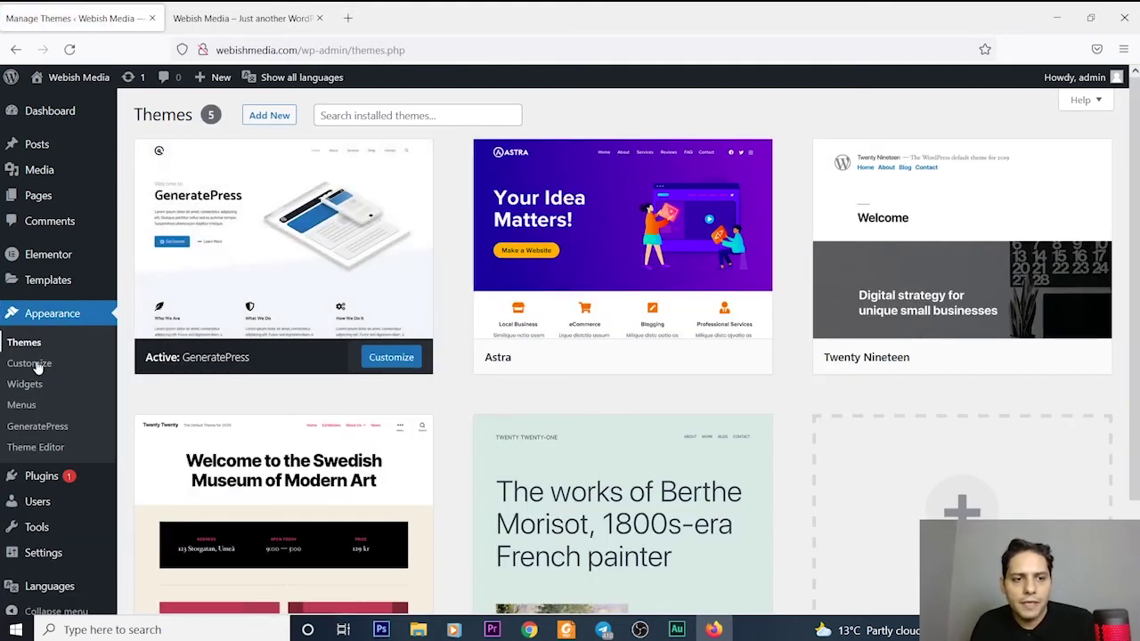
pyautogui.click(38, 427)
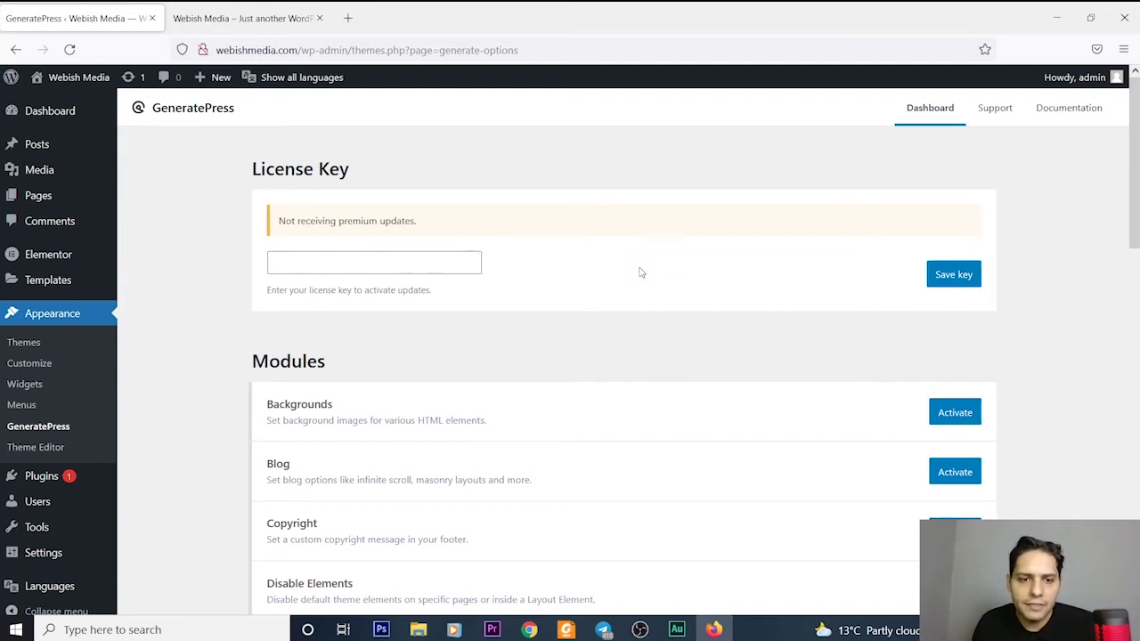
pyautogui.scroll(-3, 644, 283)
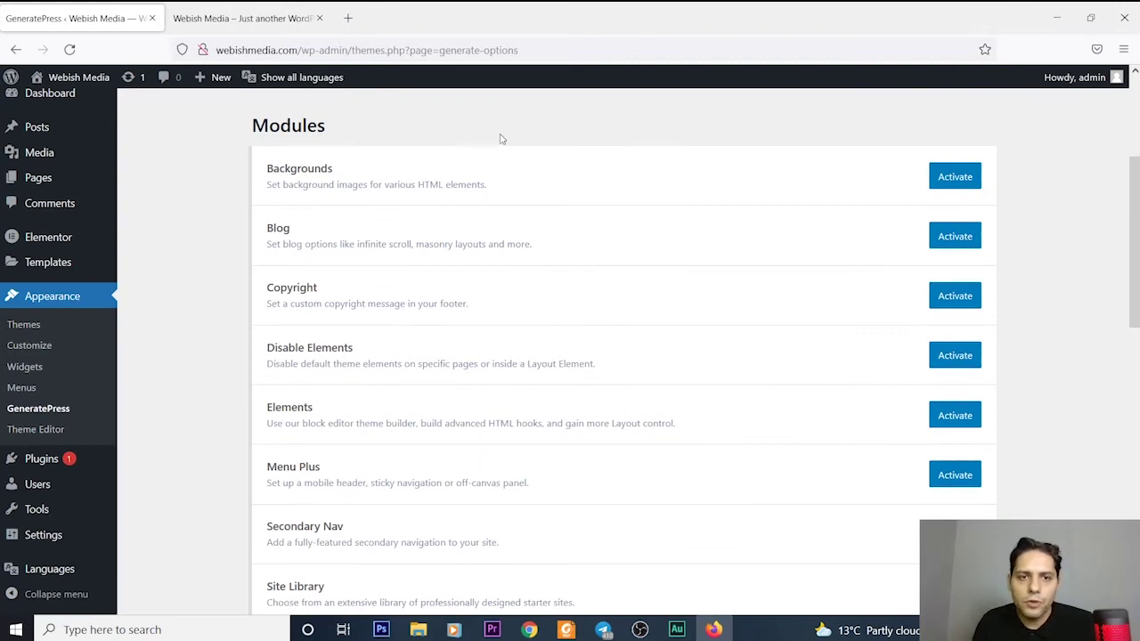
pyautogui.scroll(-6, 753, 346)
pyautogui.scroll(4, 890, 279)
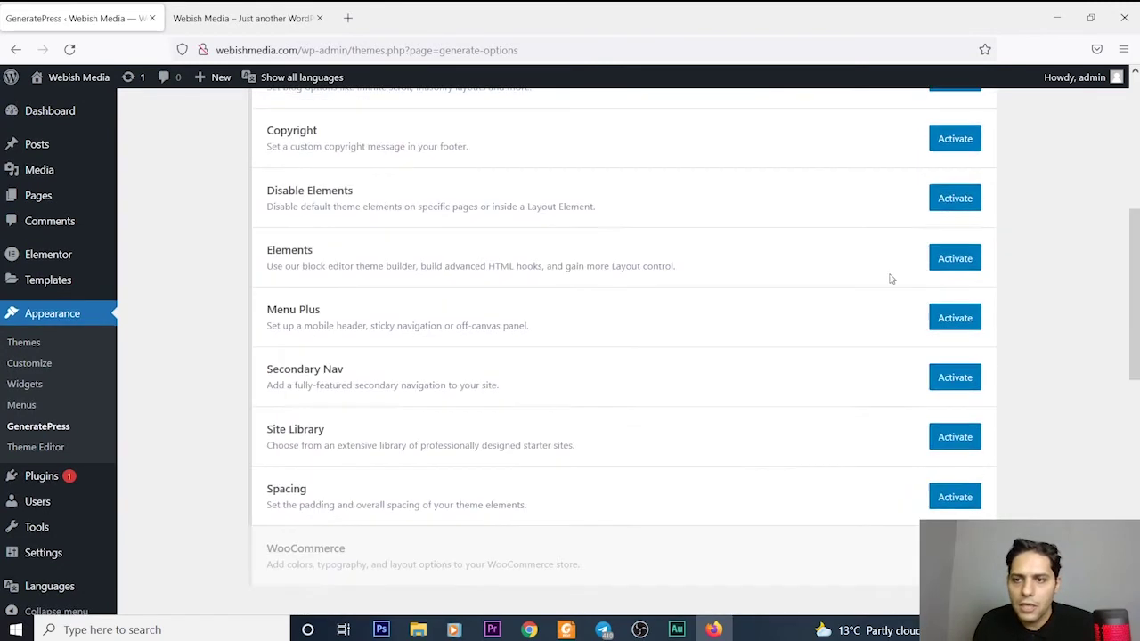
pyautogui.scroll(3, 890, 279)
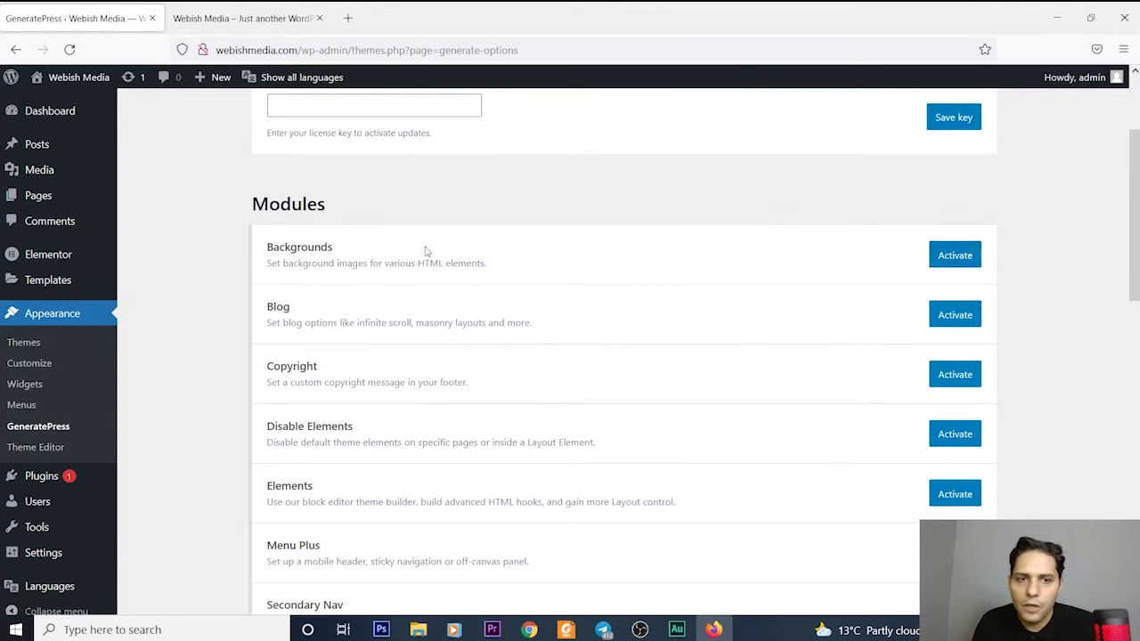
# Step: Activate the Backgrounds, Blog, Copyright, Elements, Menu Plus and Secondary Nav modules of GP Premium
pyautogui.click(951, 254)
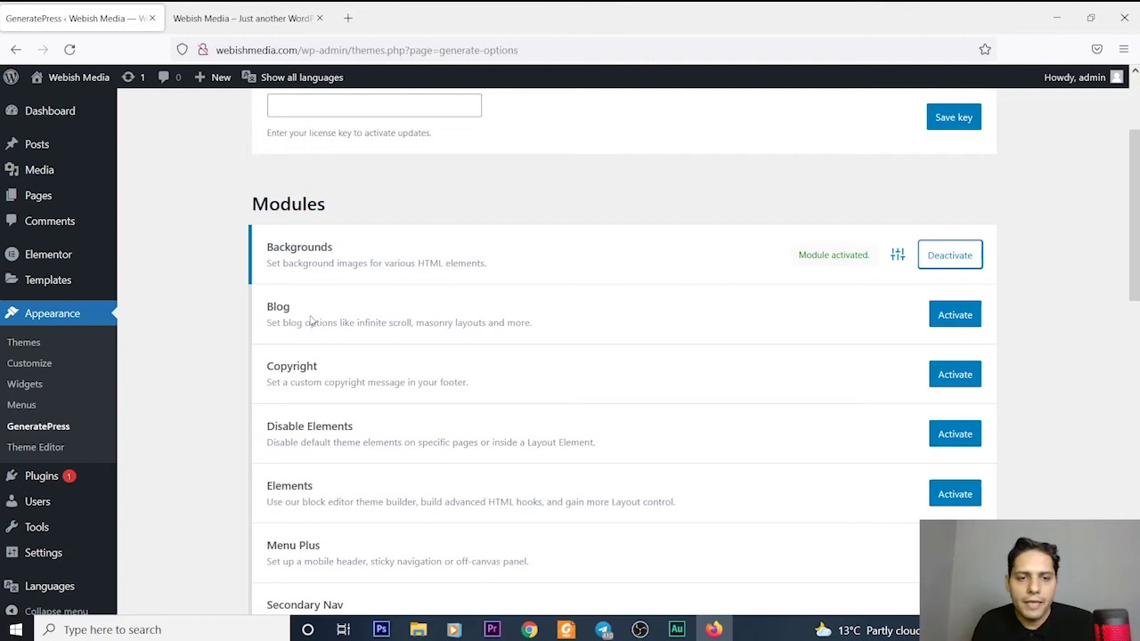
pyautogui.click(948, 319)
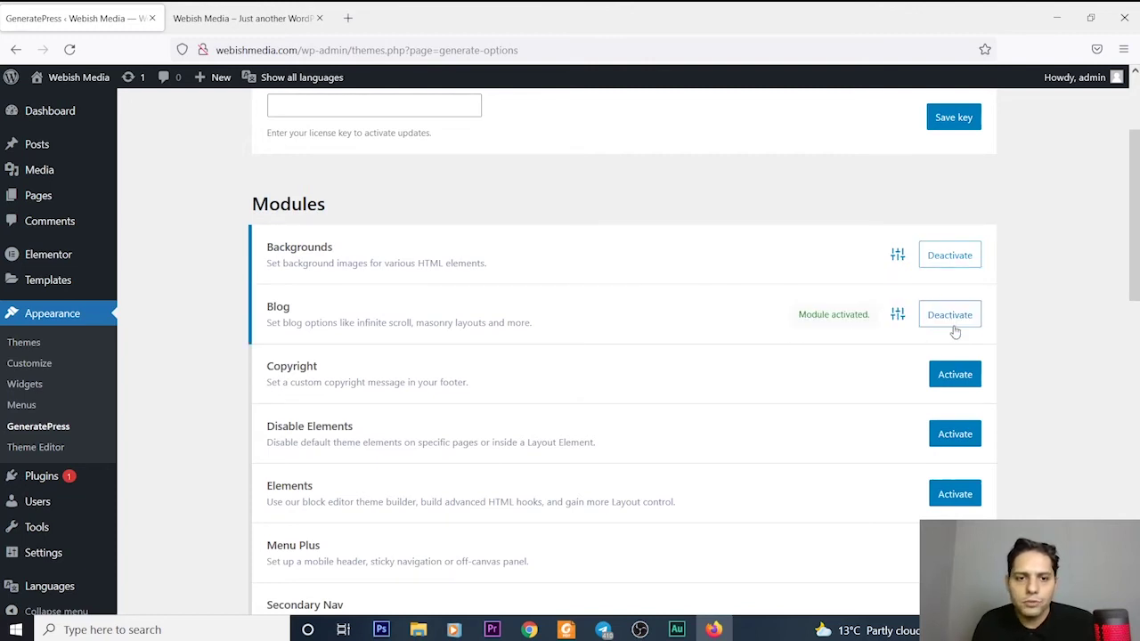
pyautogui.click(959, 376)
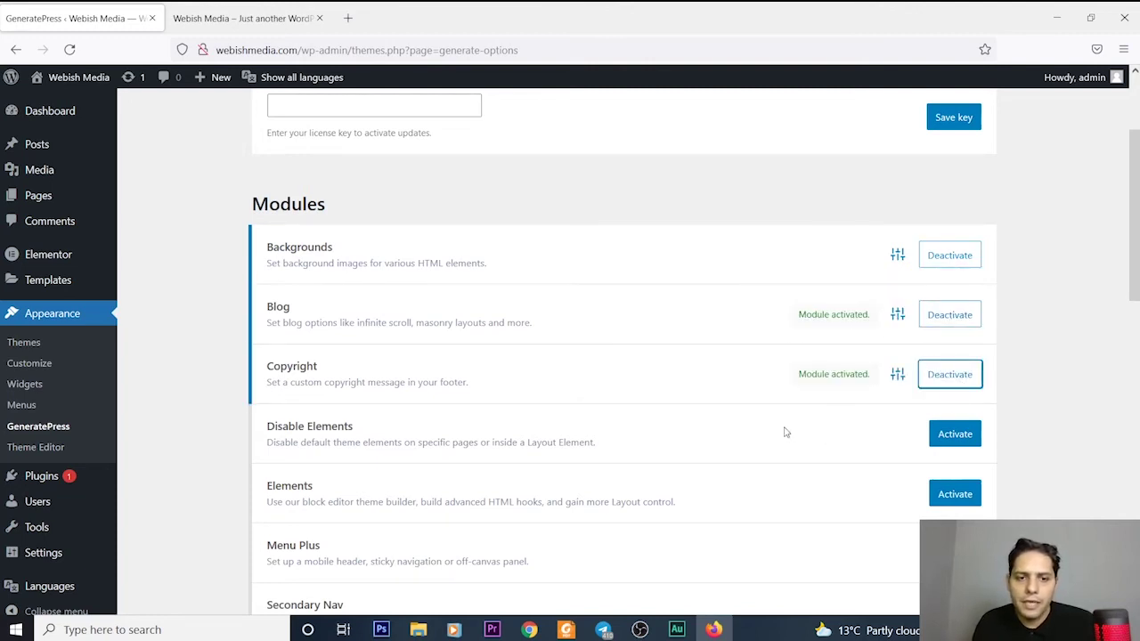
pyautogui.scroll(-1, 785, 432)
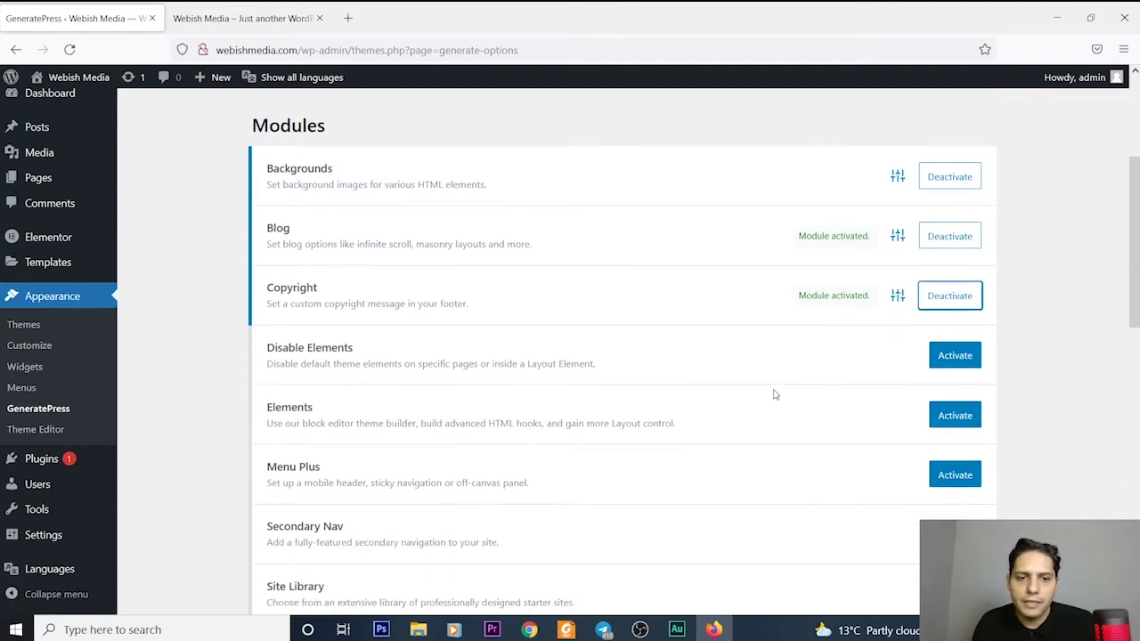
pyautogui.click(956, 419)
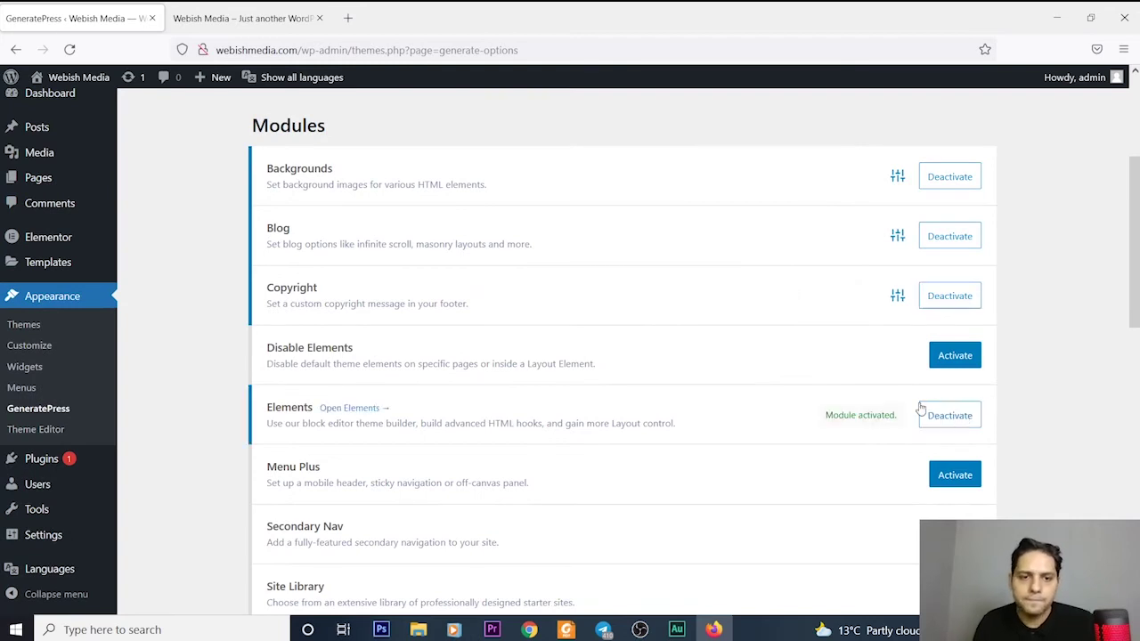
pyautogui.scroll(-1, 814, 423)
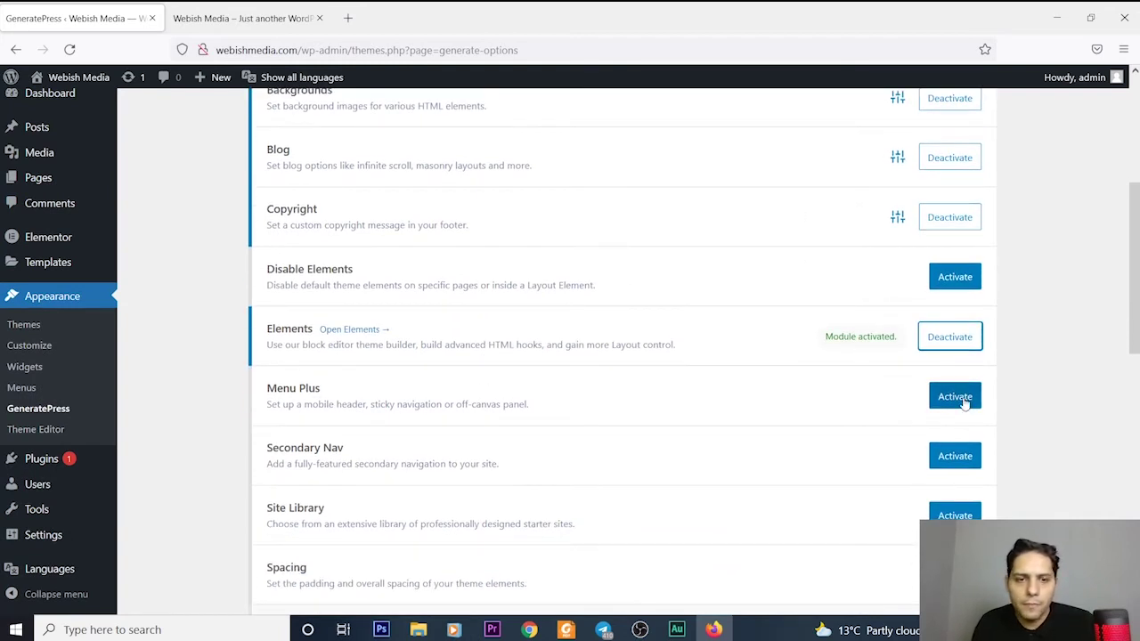
pyautogui.click(961, 399)
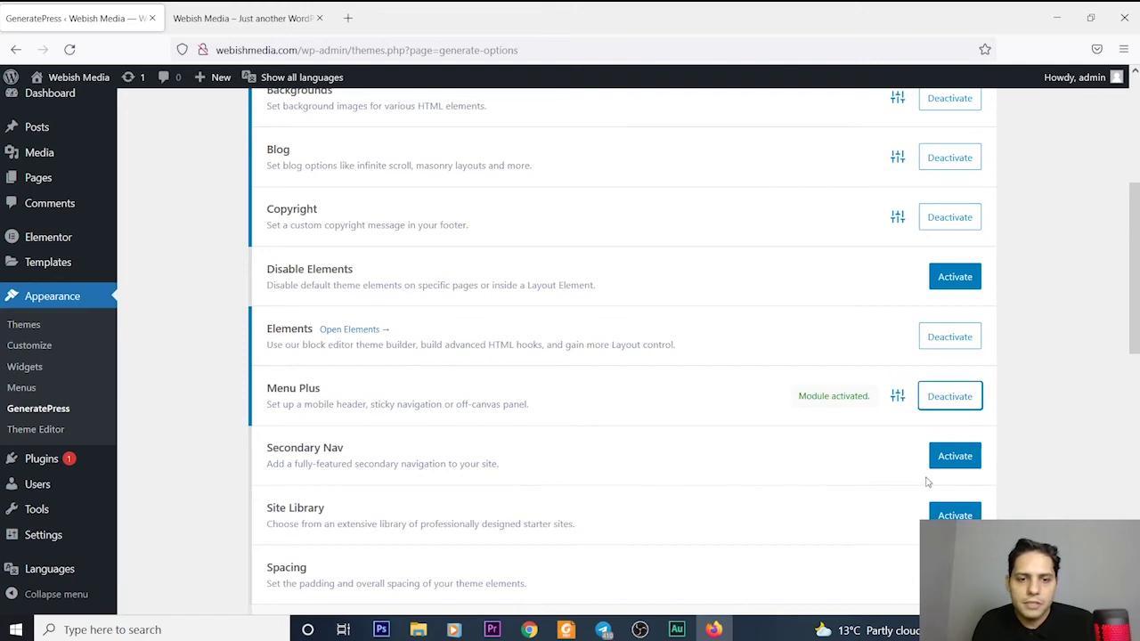
pyautogui.click(955, 456)
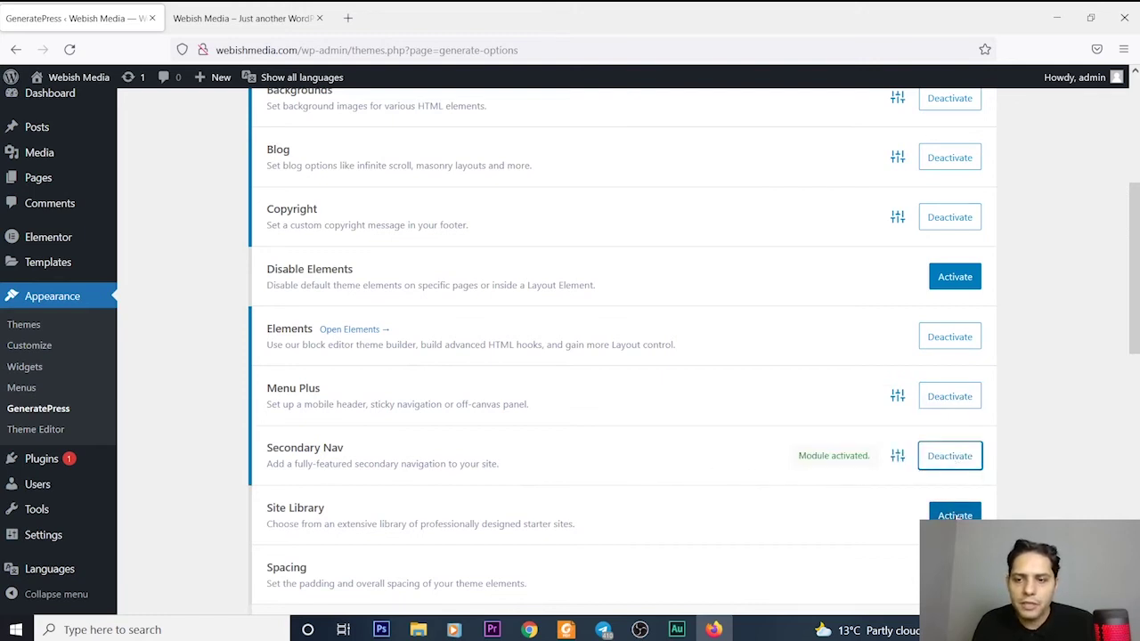
# Step: Activate the Site Library and Spacing modules and reload the GeneratePress options page
pyautogui.click(955, 516)
pyautogui.scroll(-1, 951, 511)
pyautogui.click(955, 497)
pyautogui.scroll(5, 796, 407)
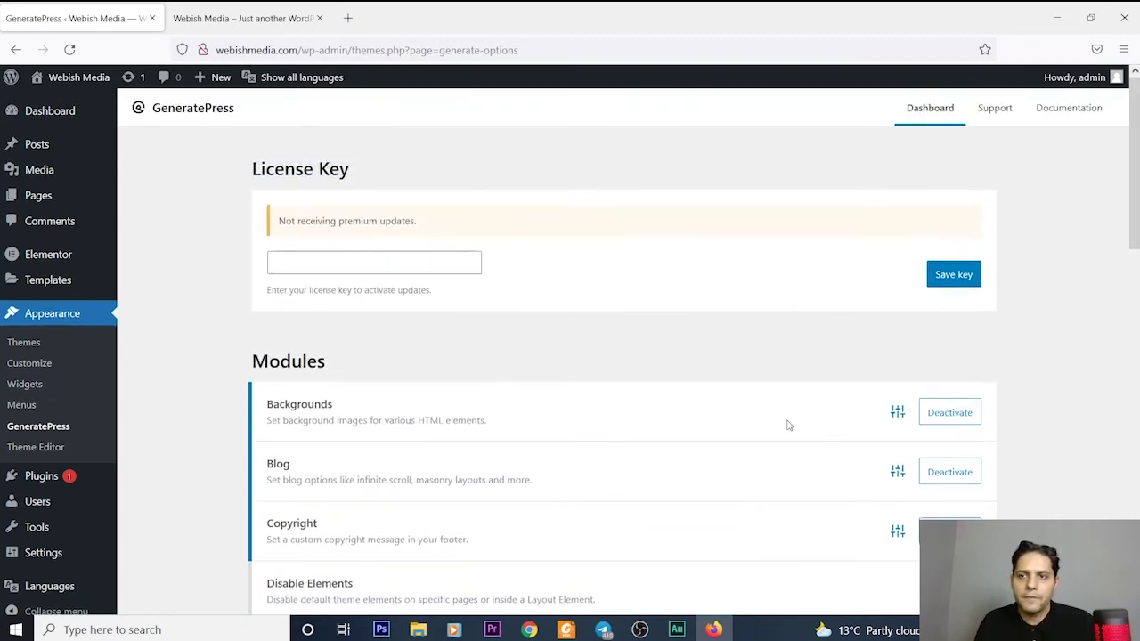
pyautogui.click(69, 50)
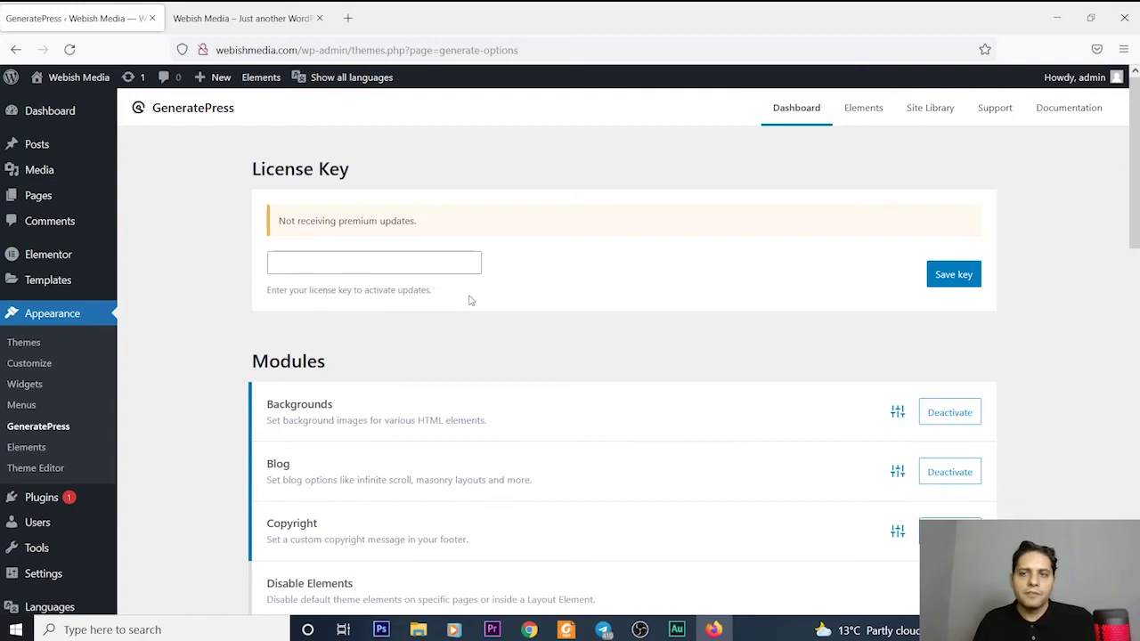
# Step: Open the GeneratePress Site Library and look through the available starter site designs
pyautogui.click(933, 115)
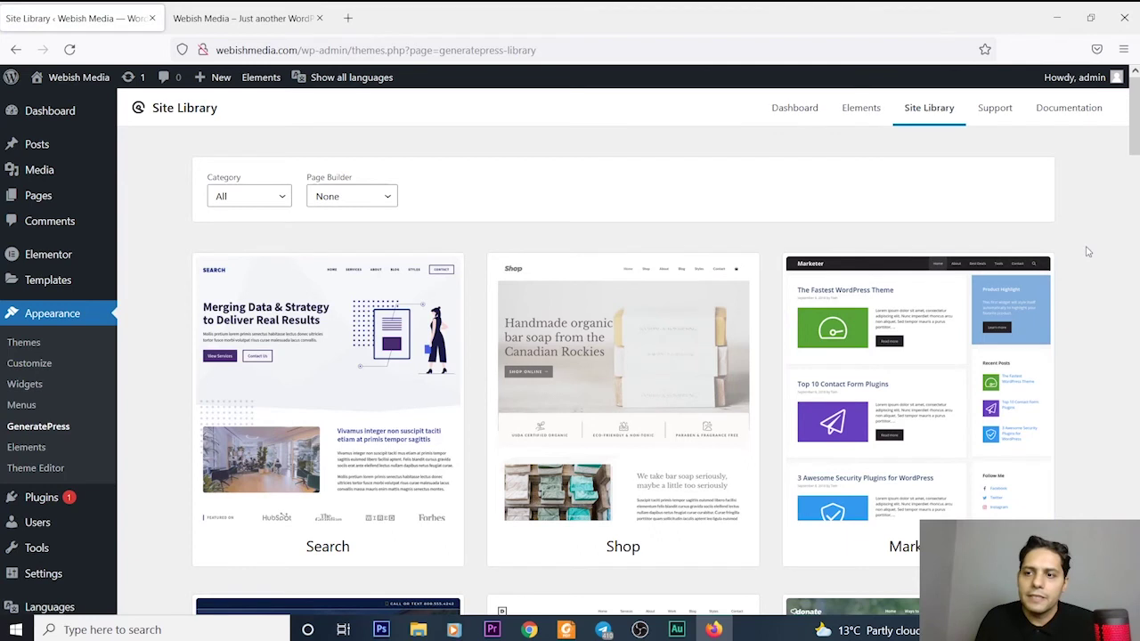
pyautogui.scroll(-6, 1094, 267)
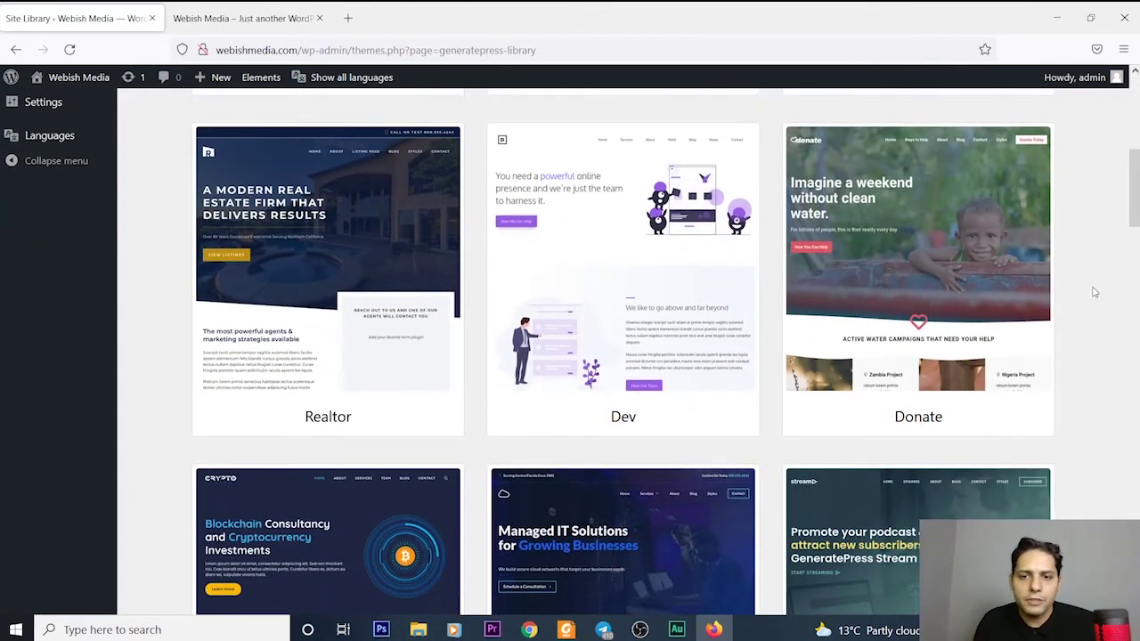
pyautogui.scroll(4, 1096, 291)
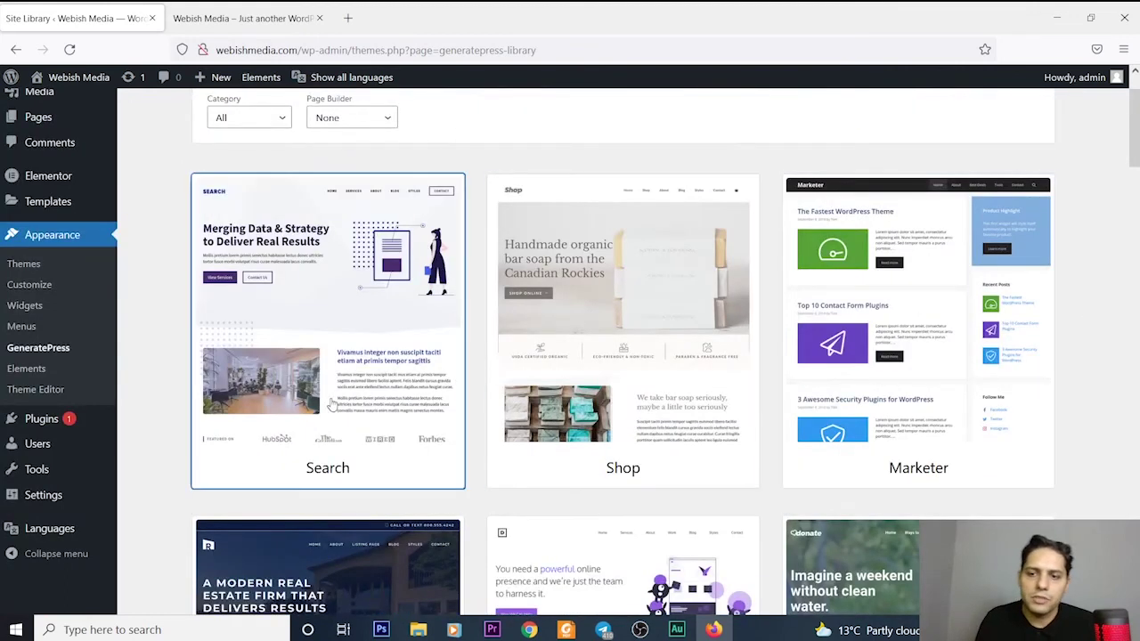
pyautogui.scroll(-1, 956, 383)
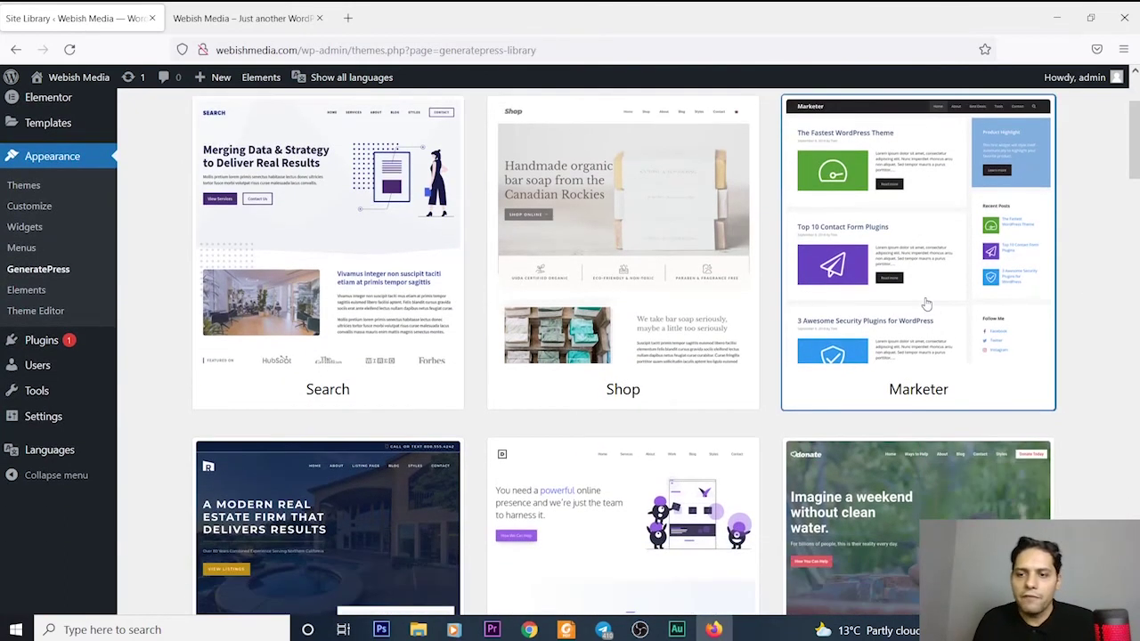
pyautogui.scroll(-3, 926, 303)
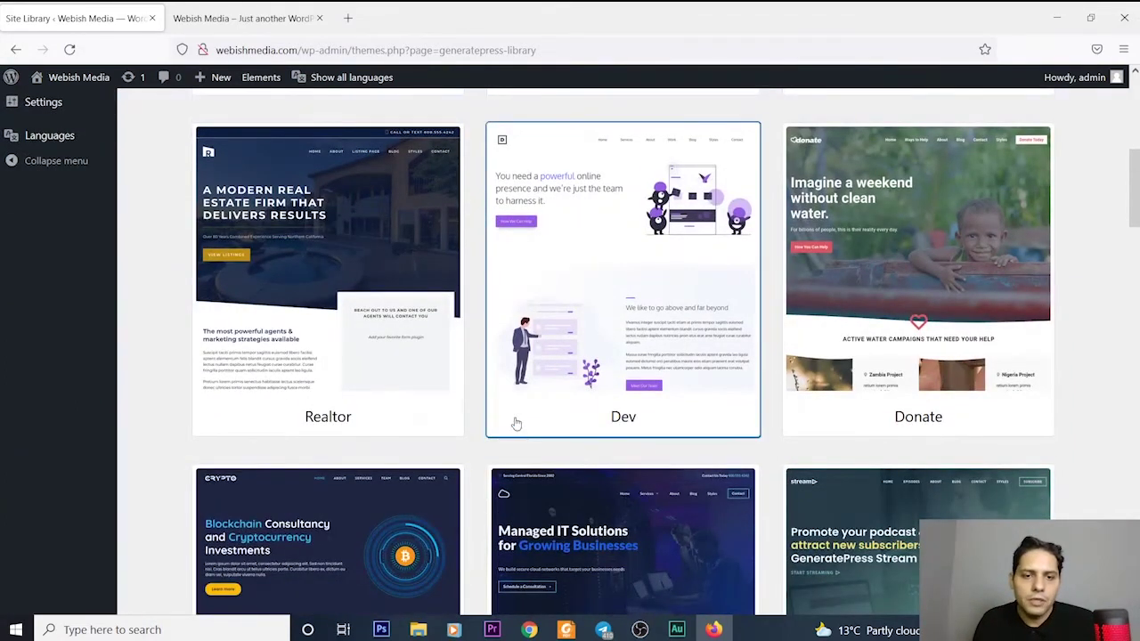
pyautogui.scroll(-3, 927, 294)
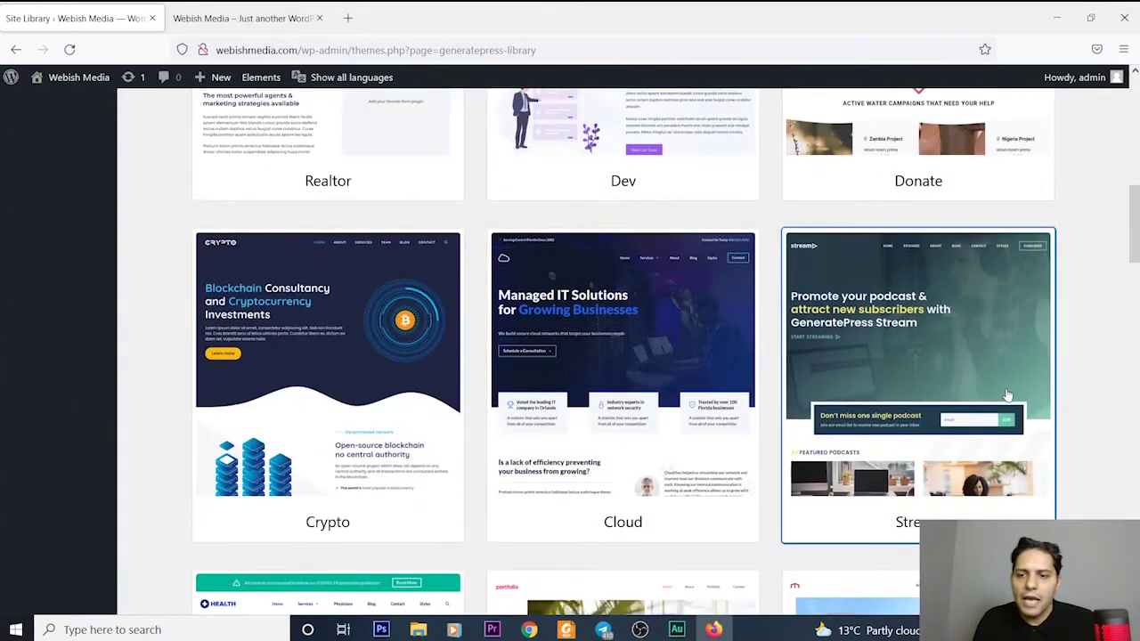
pyautogui.scroll(2, 1012, 392)
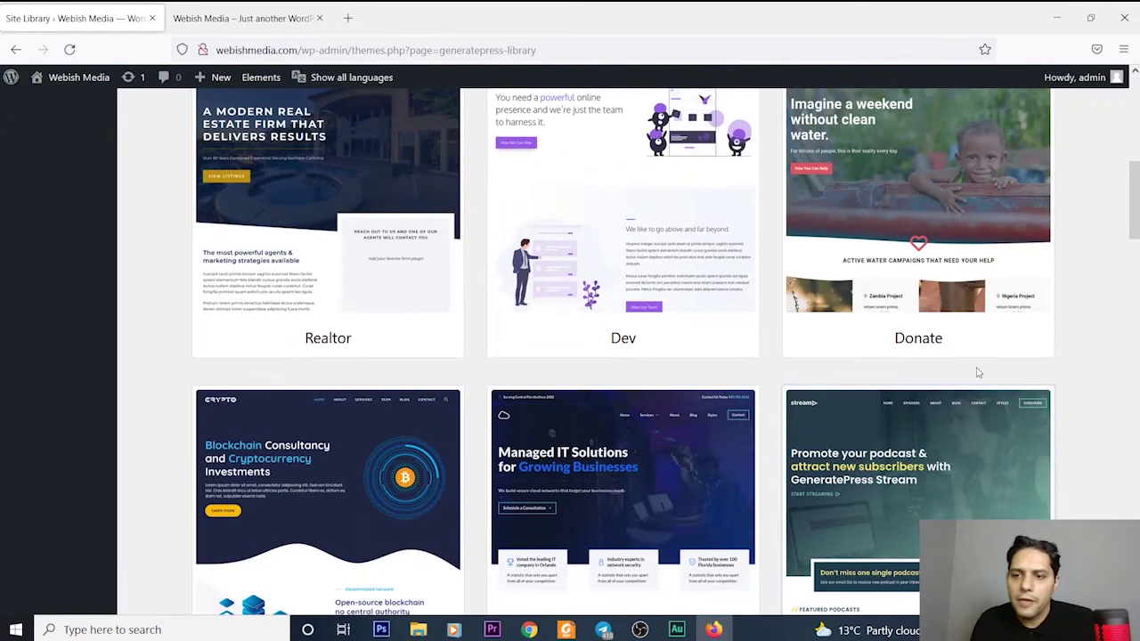
pyautogui.scroll(3, 975, 372)
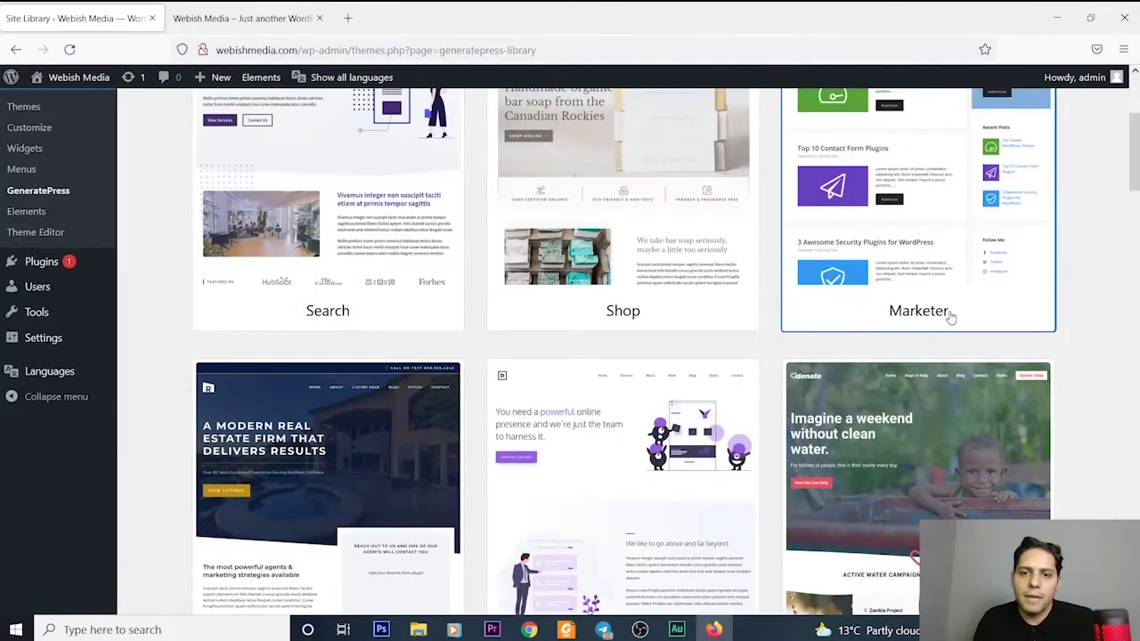
pyautogui.scroll(1, 935, 312)
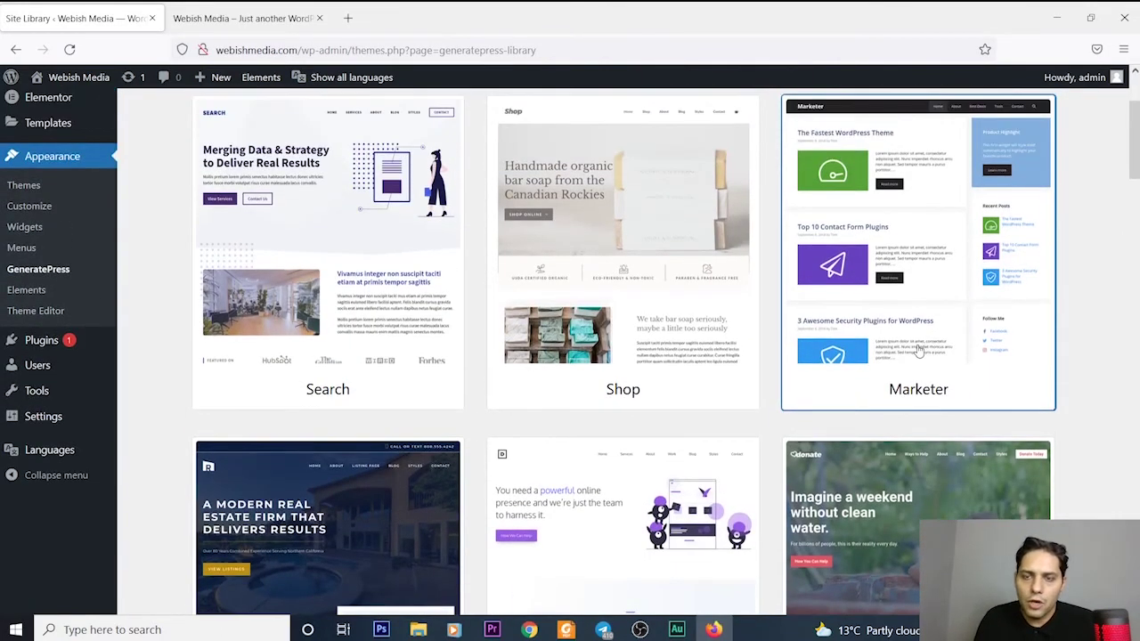
pyautogui.scroll(-4, 962, 326)
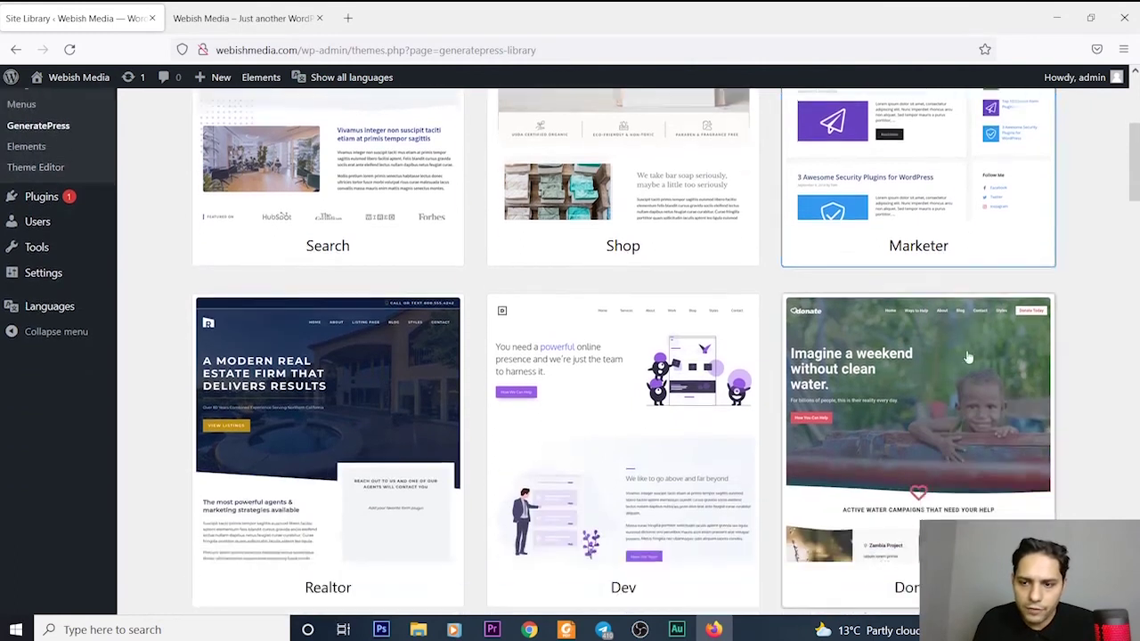
pyautogui.scroll(-5, 762, 360)
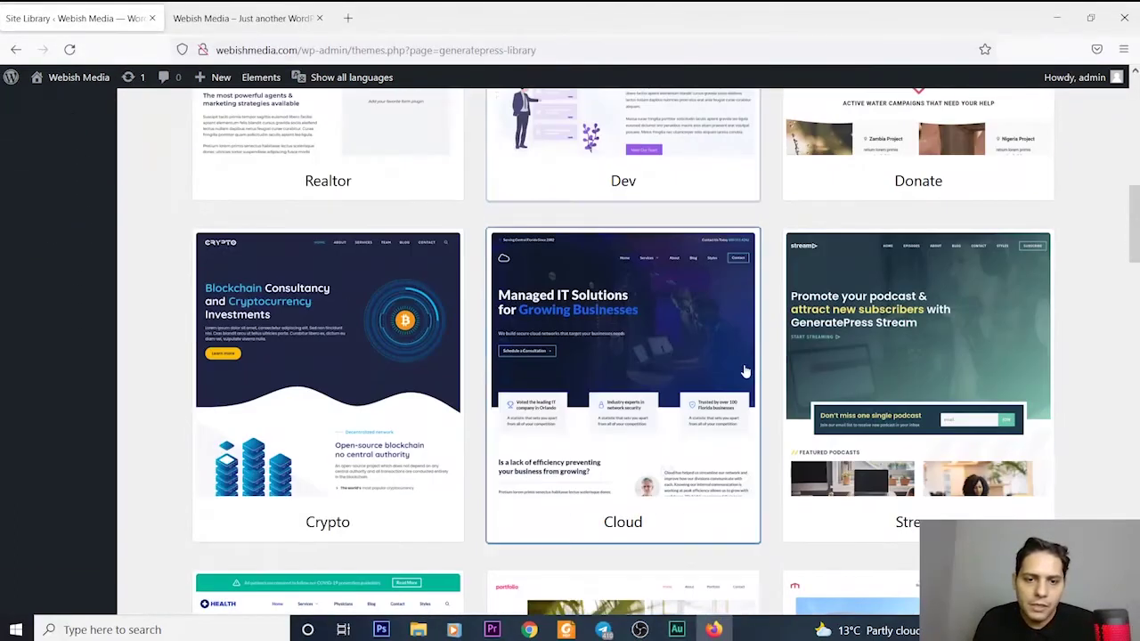
pyautogui.scroll(-1, 624, 384)
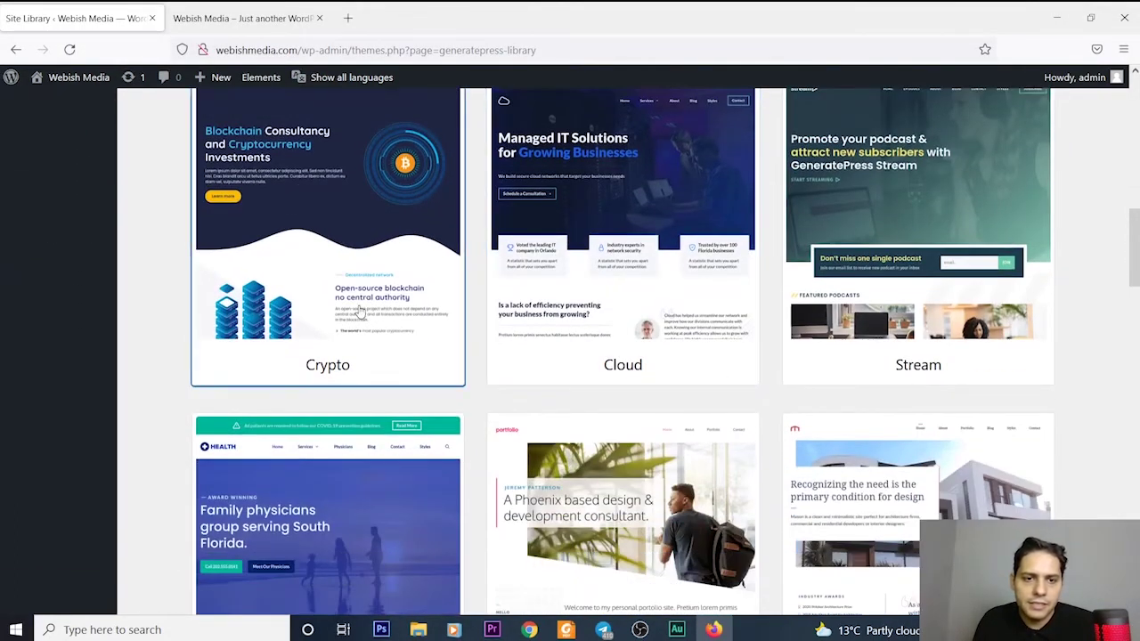
pyautogui.scroll(2, 282, 267)
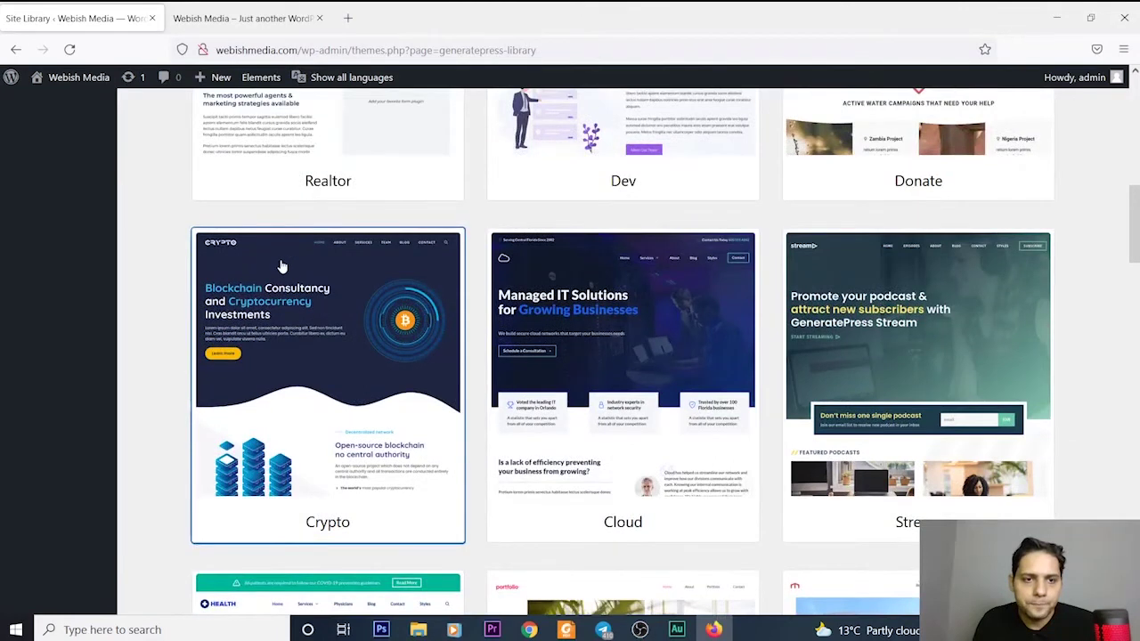
# Step: Import the Crypto starter site with its theme options and demo content, acknowledging the changes, and view the site
pyautogui.click(334, 326)
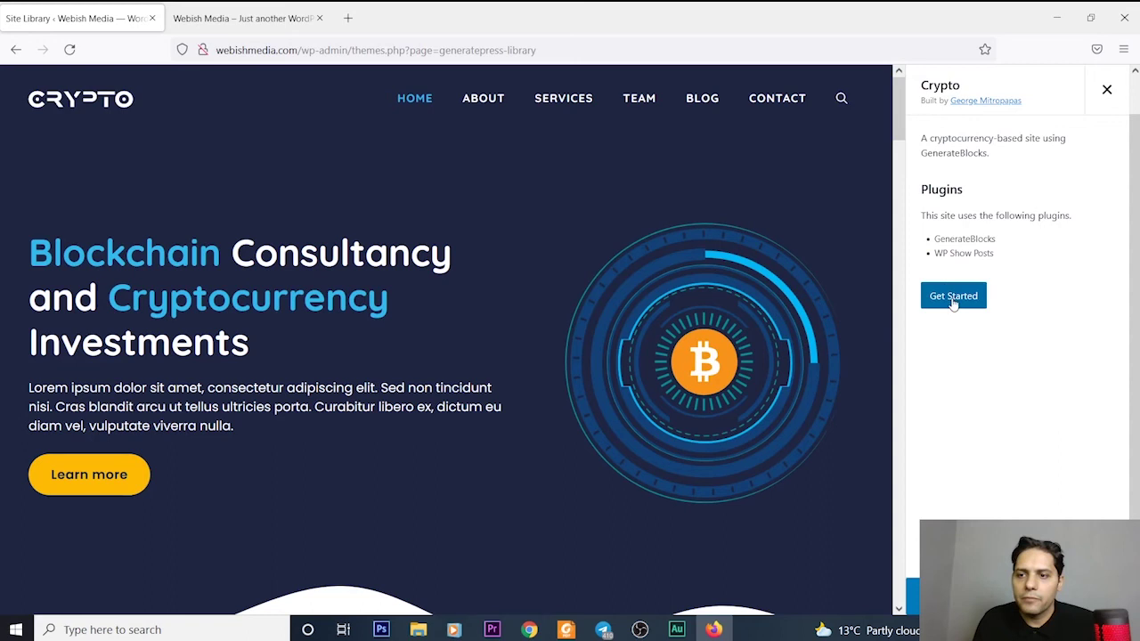
pyautogui.click(953, 300)
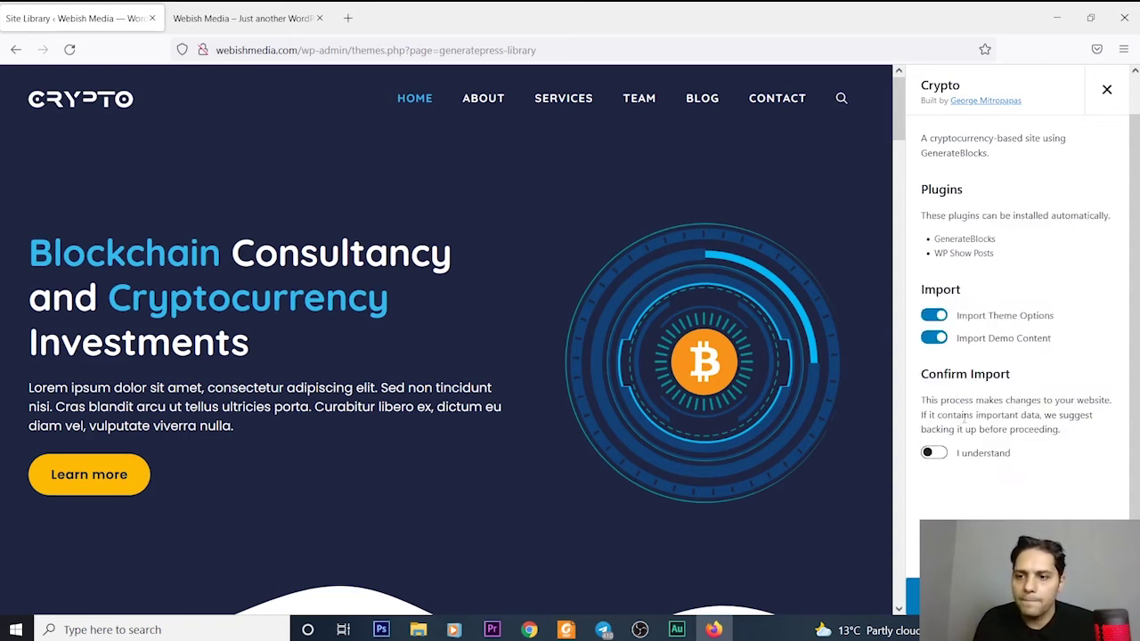
pyautogui.click(942, 456)
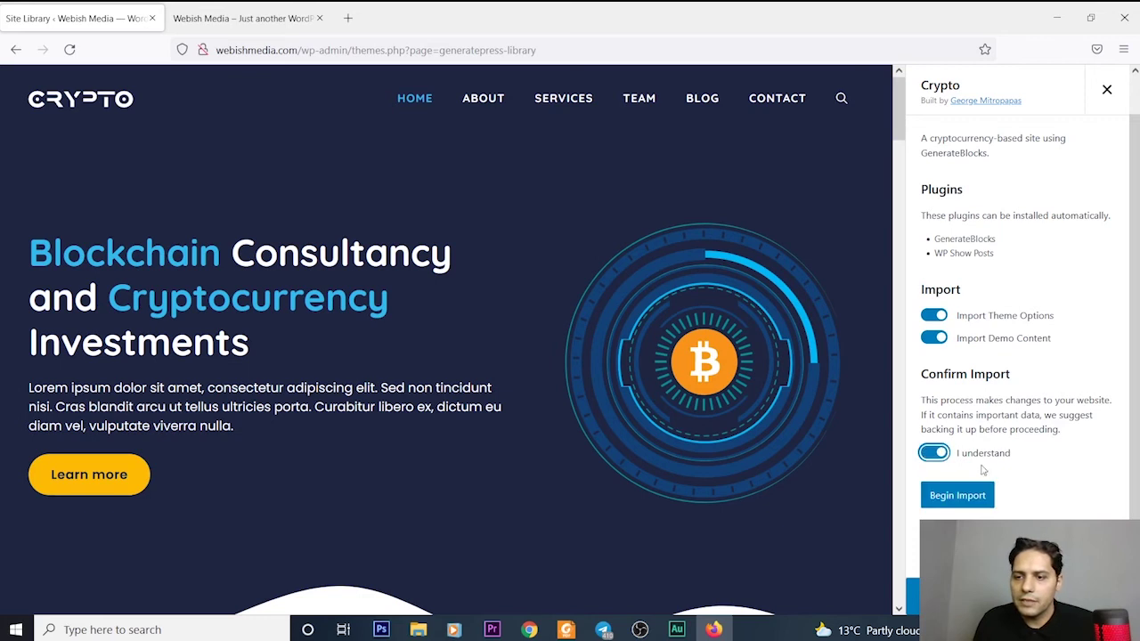
pyautogui.click(951, 501)
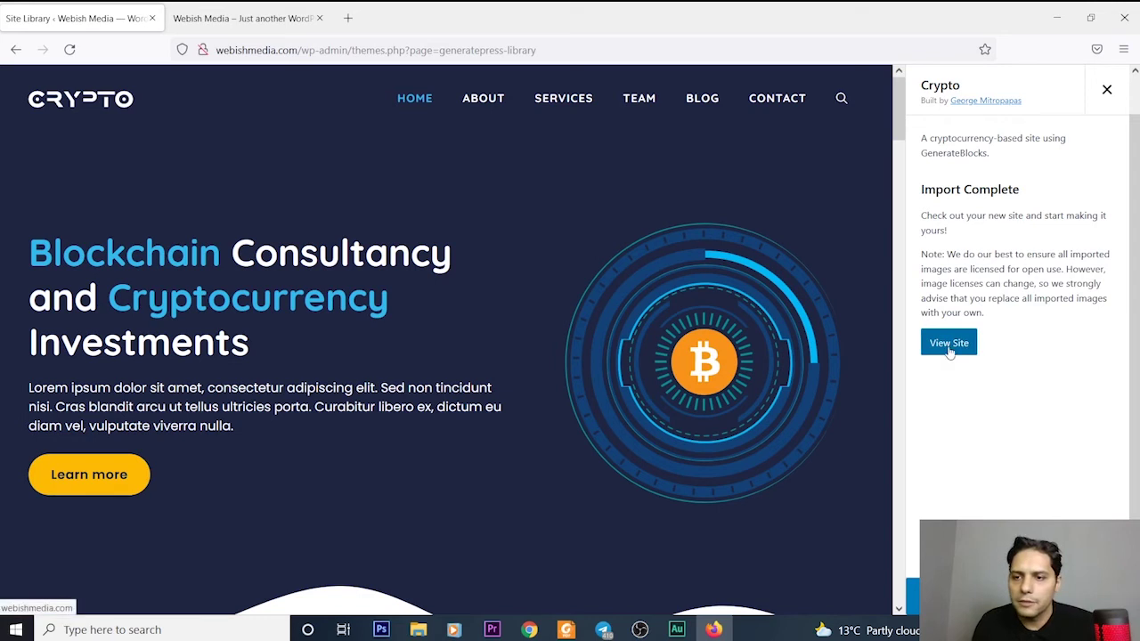
pyautogui.click(950, 346)
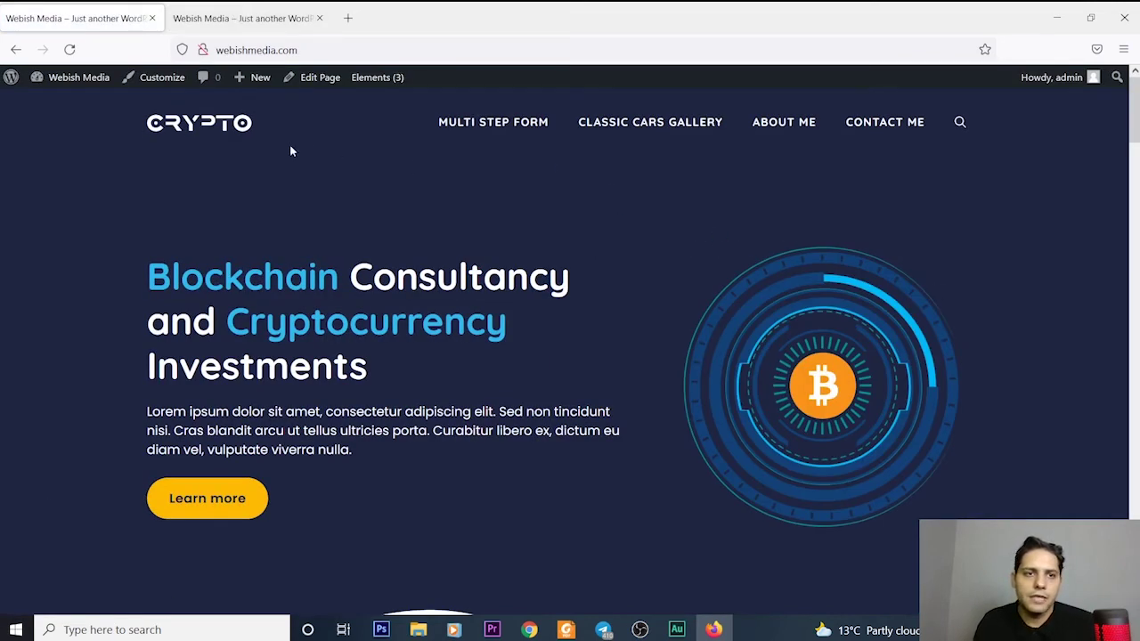
# Step: Reload the previously opened live Webish Media home page and examine the imported design and its sections
pyautogui.click(241, 18)
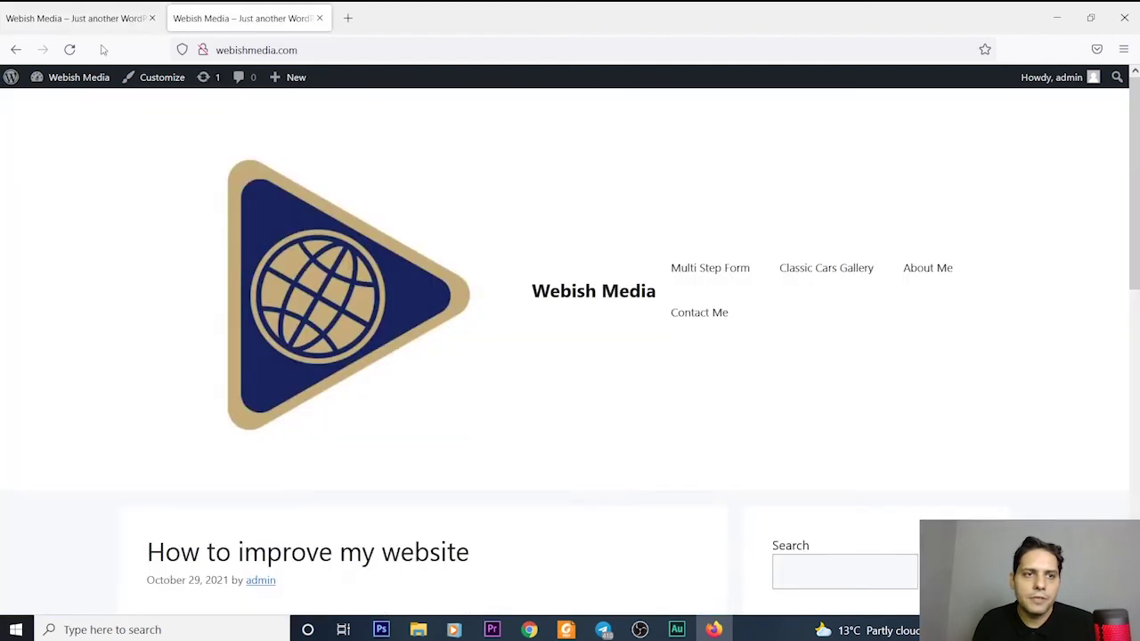
pyautogui.click(70, 49)
pyautogui.moveTo(31, 153)
pyautogui.scroll(-10, 1069, 406)
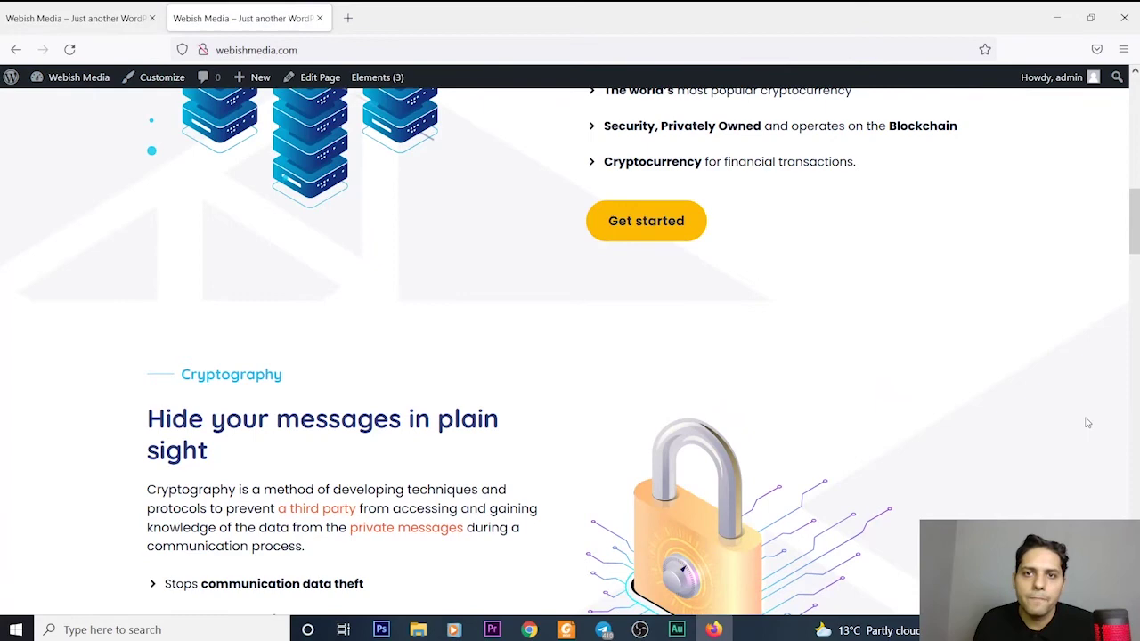
pyautogui.scroll(10, 1073, 414)
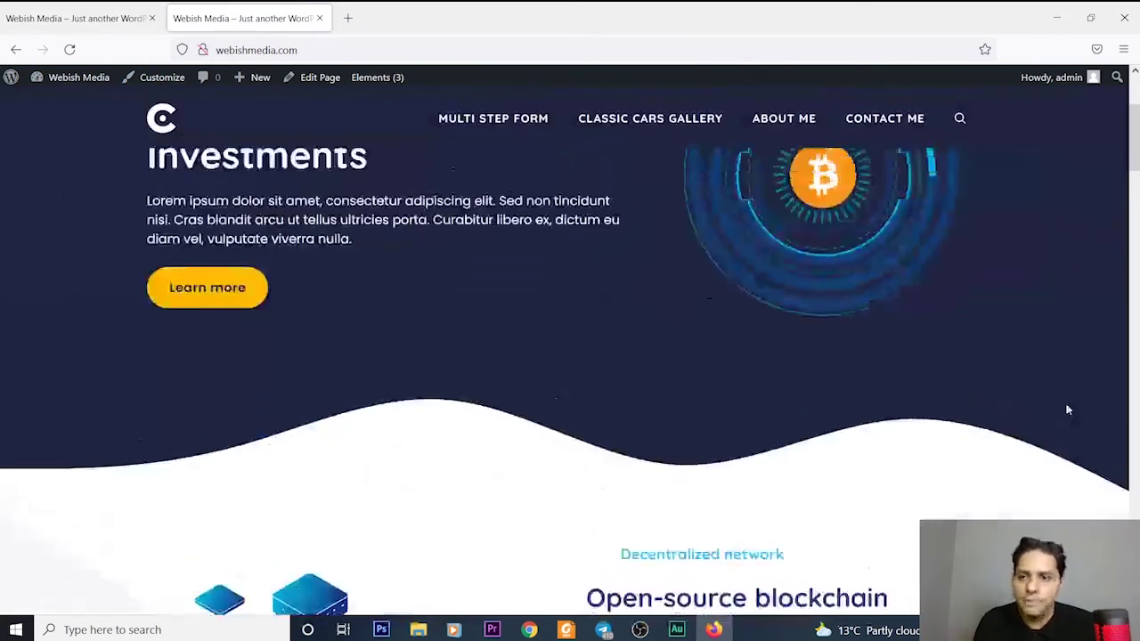
pyautogui.scroll(-15, 1069, 410)
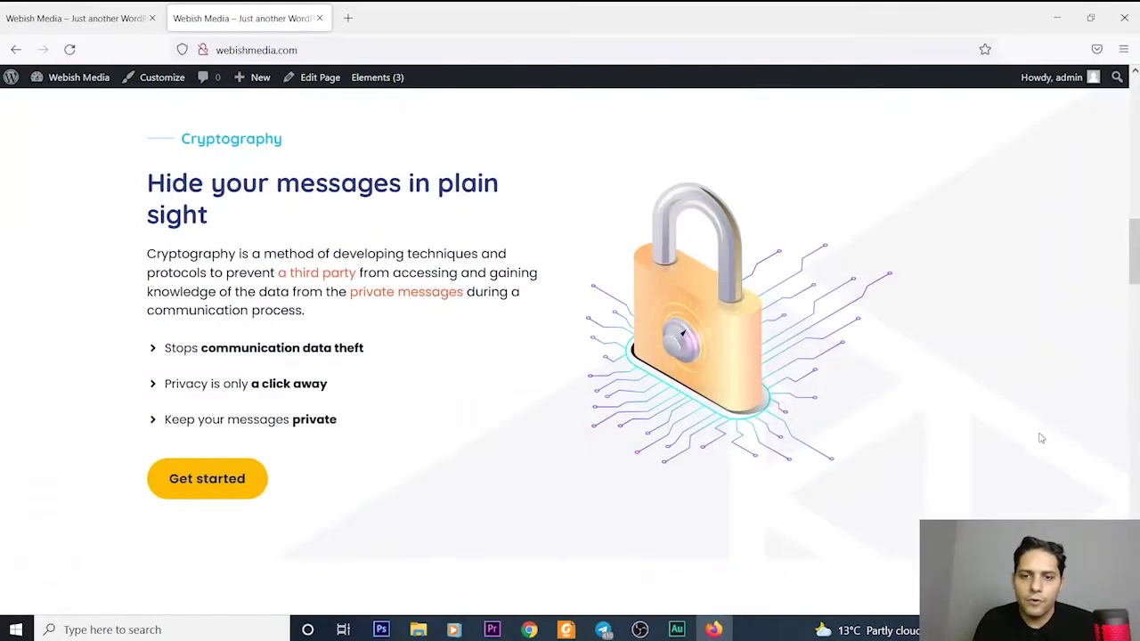
pyautogui.scroll(15, 999, 437)
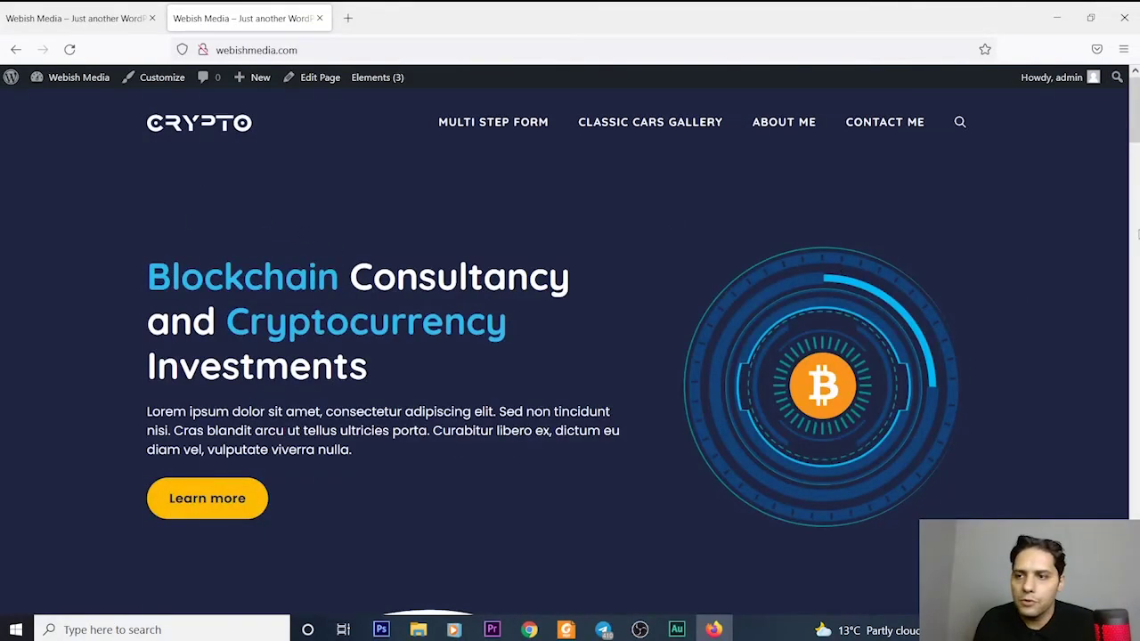
pyautogui.scroll(-15, 1089, 319)
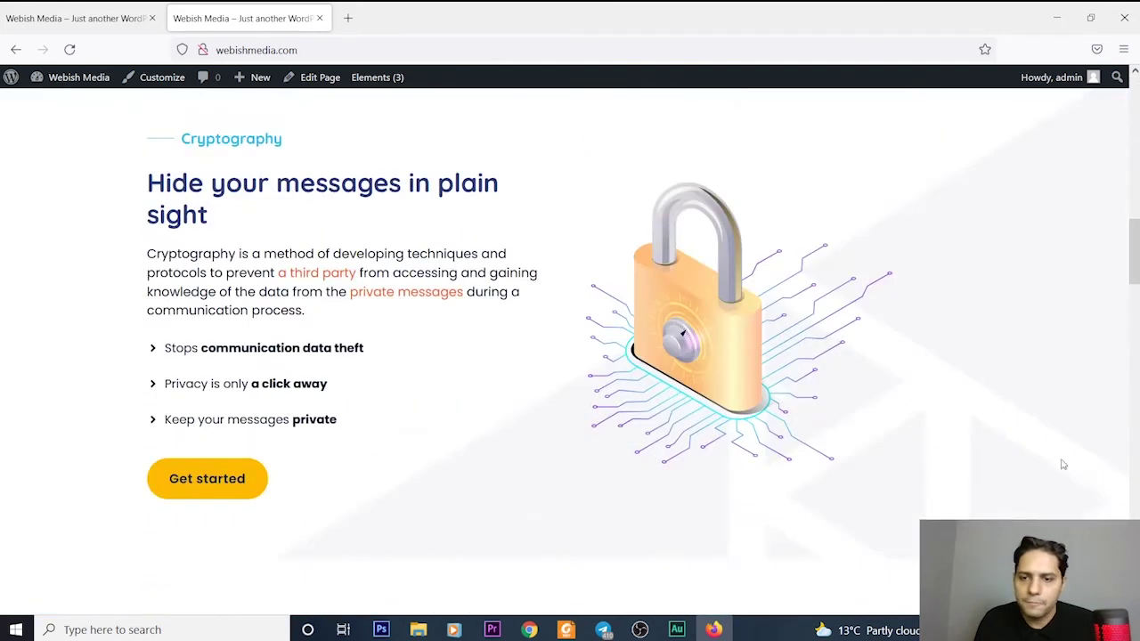
pyautogui.scroll(8, 1060, 445)
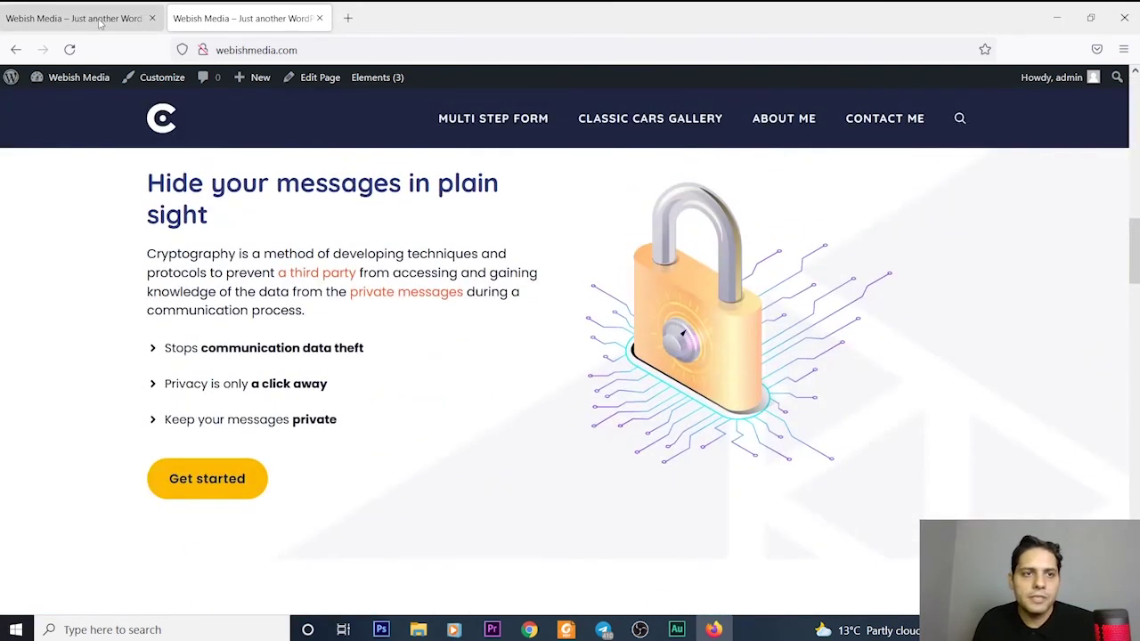
pyautogui.scroll(4, 792, 339)
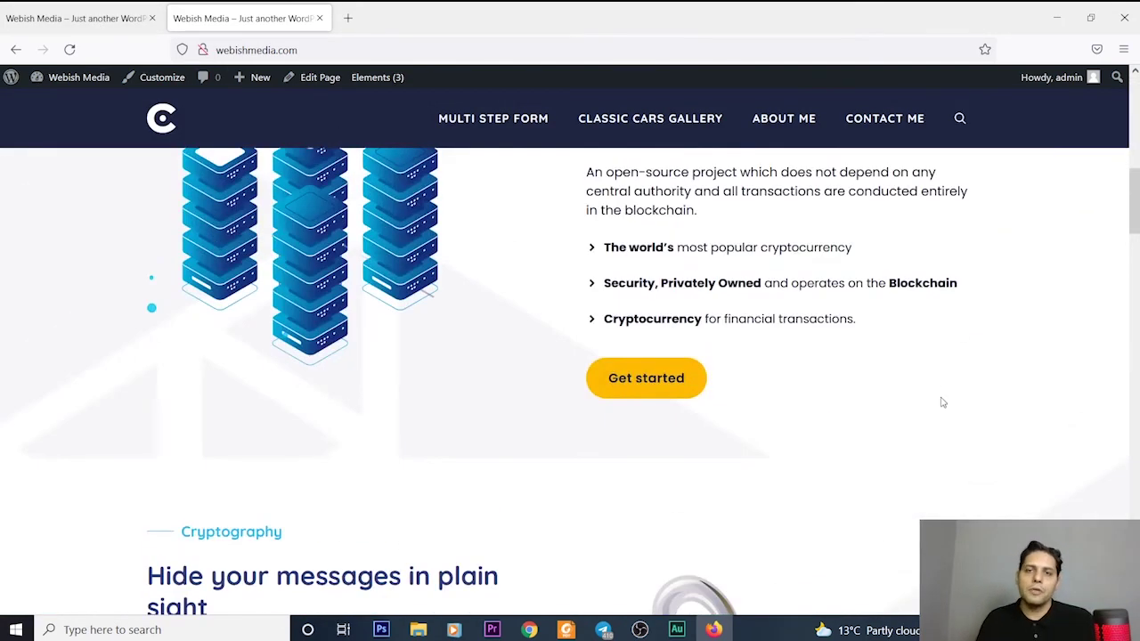